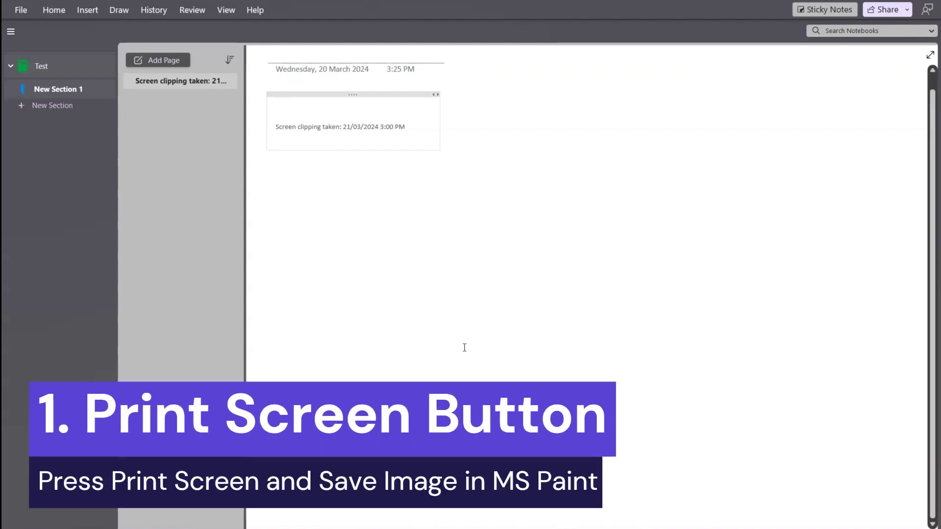
Step: Start a region screen snip over the OneNote notes page with Print Screen
key(Print)
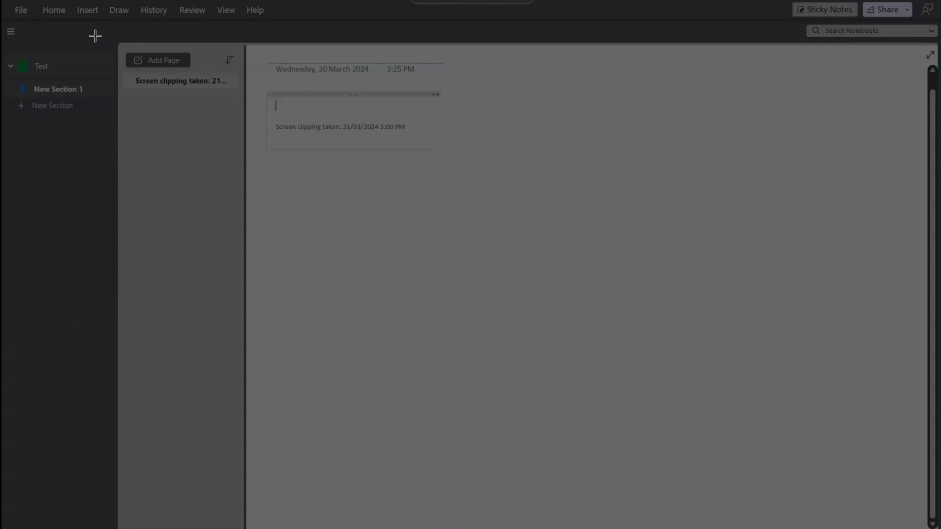
Step: Snip a rectangle of the notes page, then launch Paint by running mspaint
drag(95, 35, 781, 369)
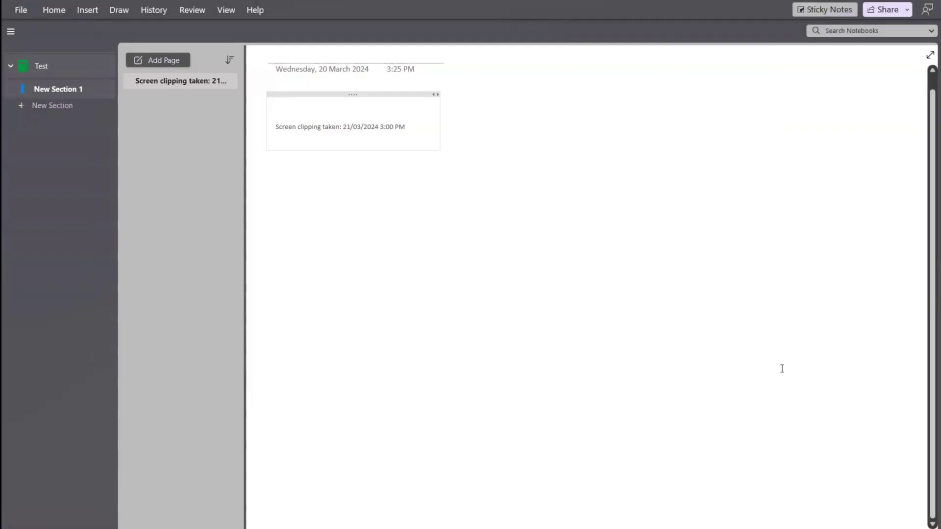
key(super+r)
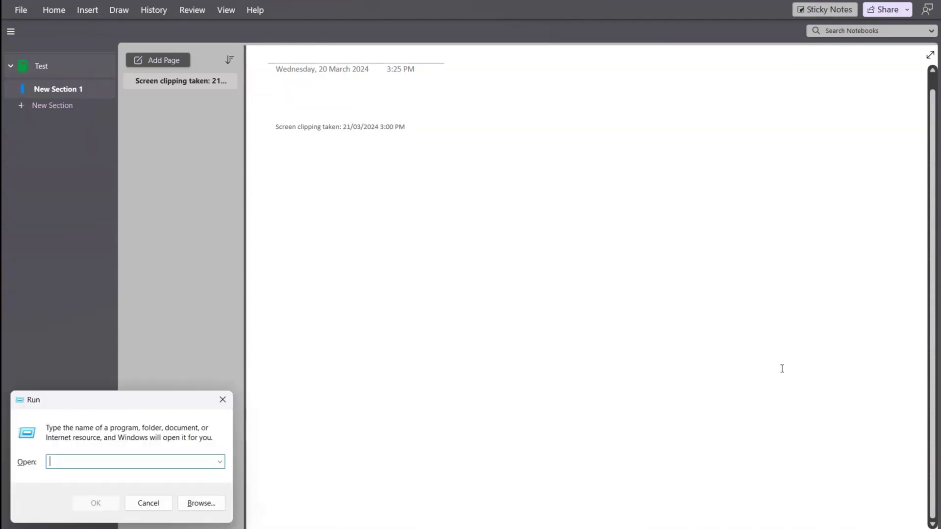
text(mspaint)
key(Return)
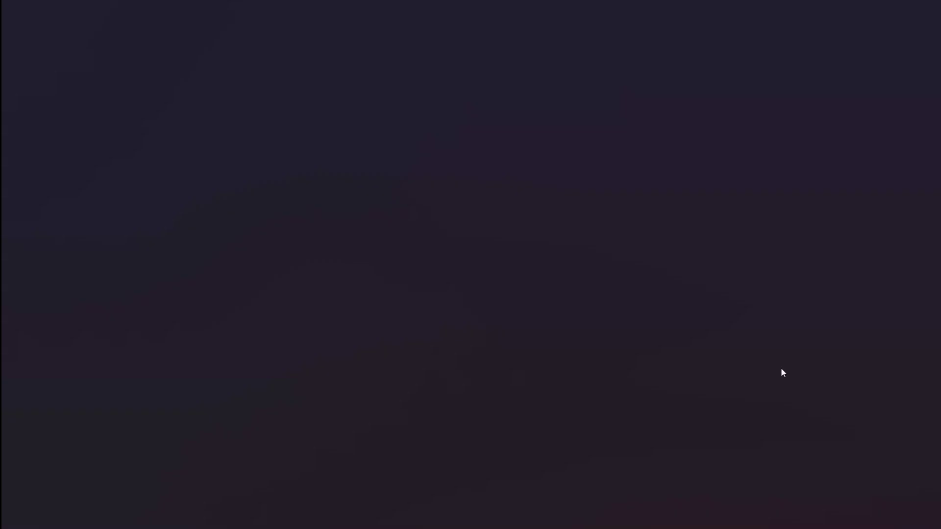
Step: Paste the OneNote snip onto the Paint canvas, then return to OneNote
key(ctrl+v)
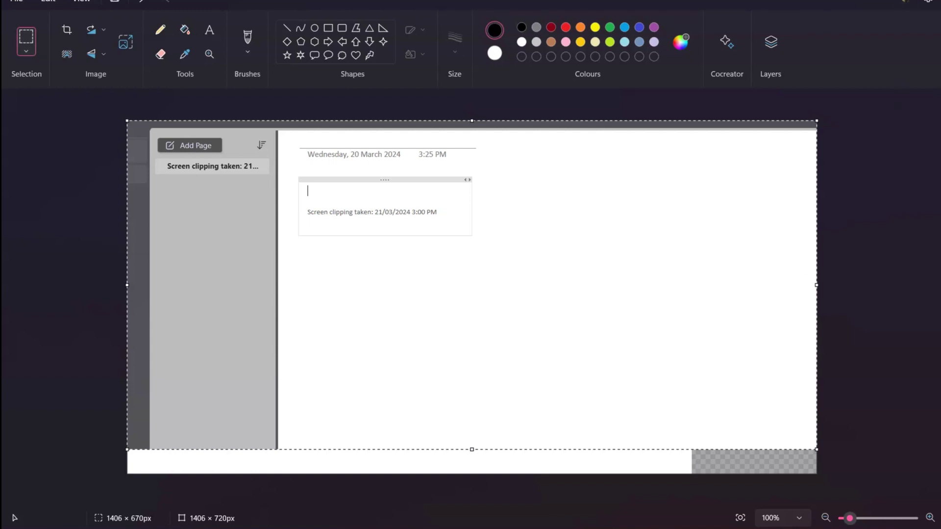
key(alt+Tab)
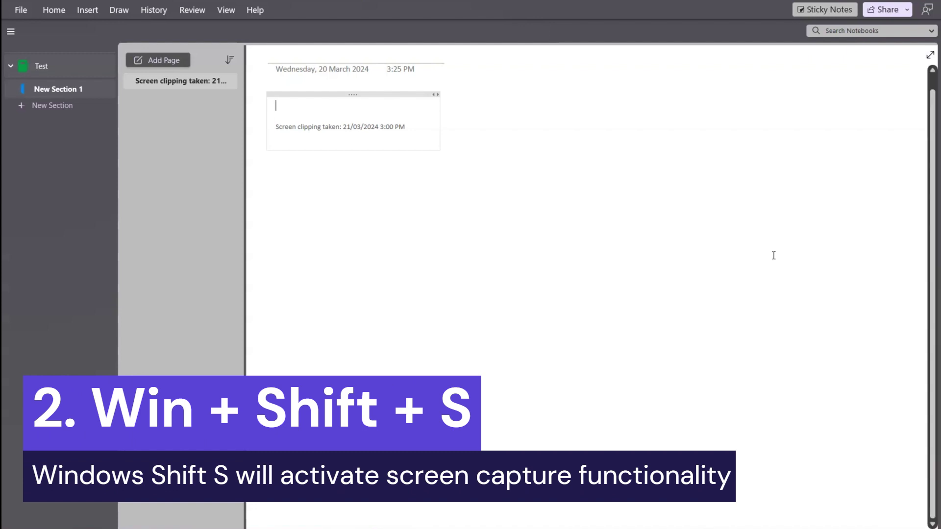
Step: Snip nearly the entire OneNote window with Win+Shift+S as a new capture
key(super+shift+s)
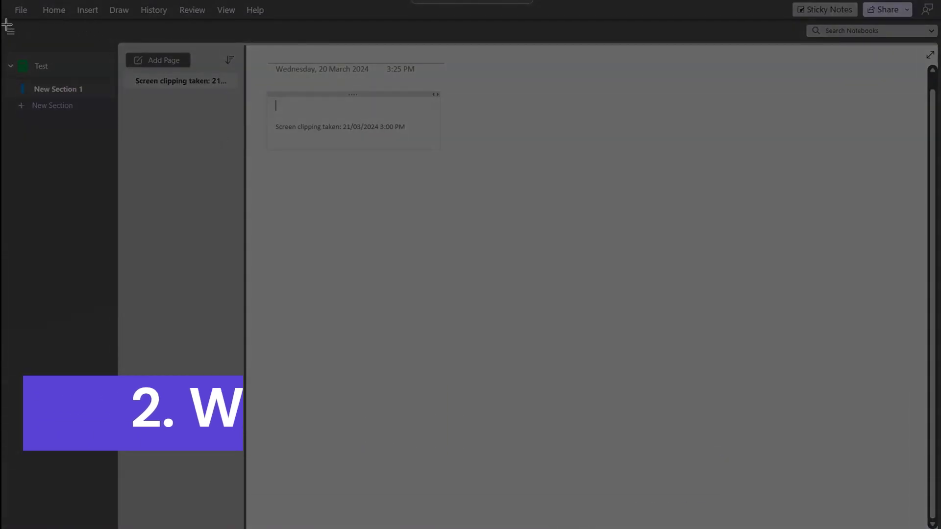
drag(5, 24, 733, 357)
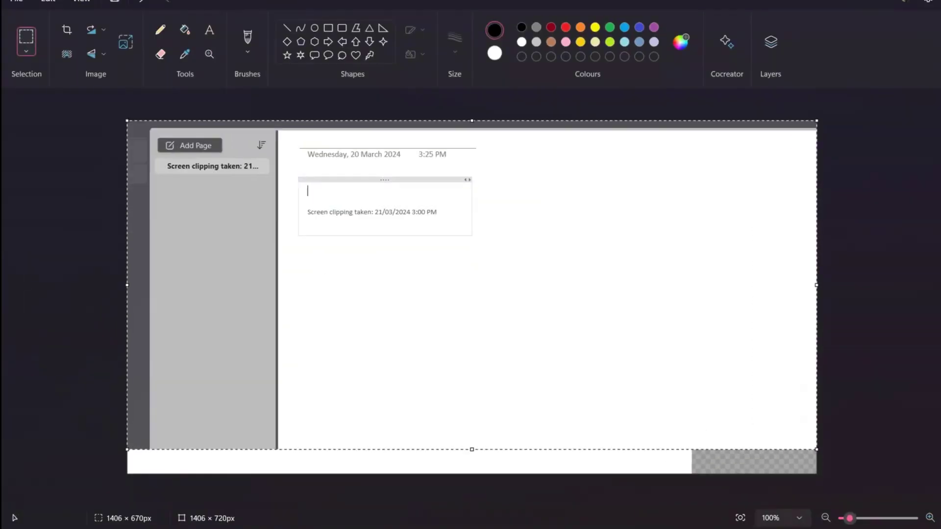
Step: Start a new image without saving and paste the new OneNote capture into it
click(19, 4)
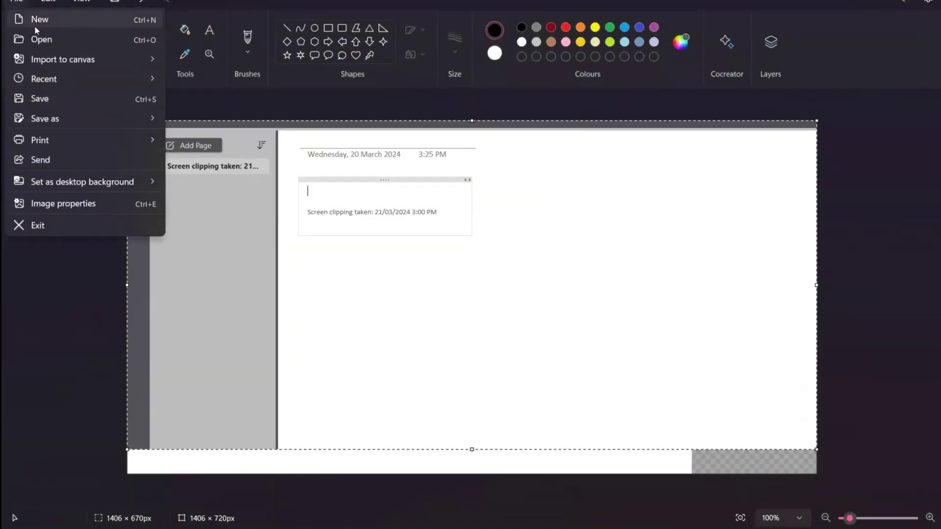
click(31, 21)
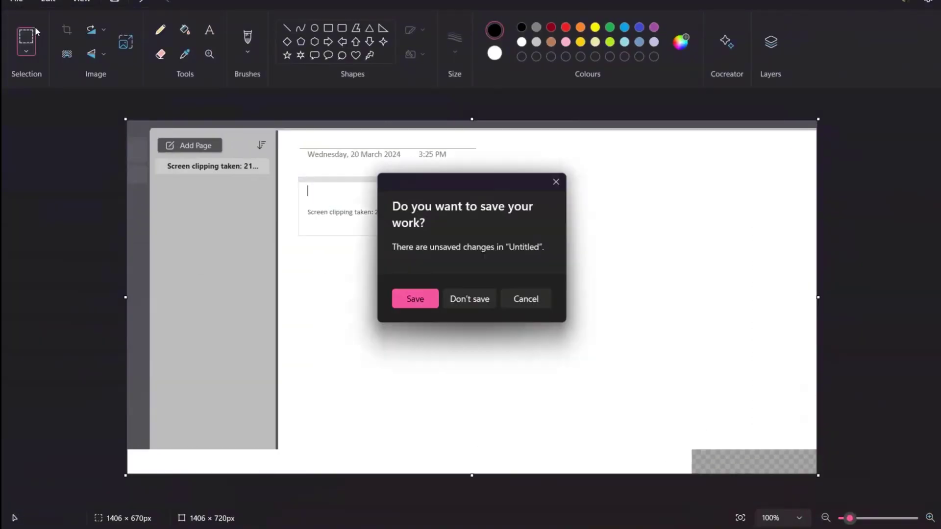
click(468, 300)
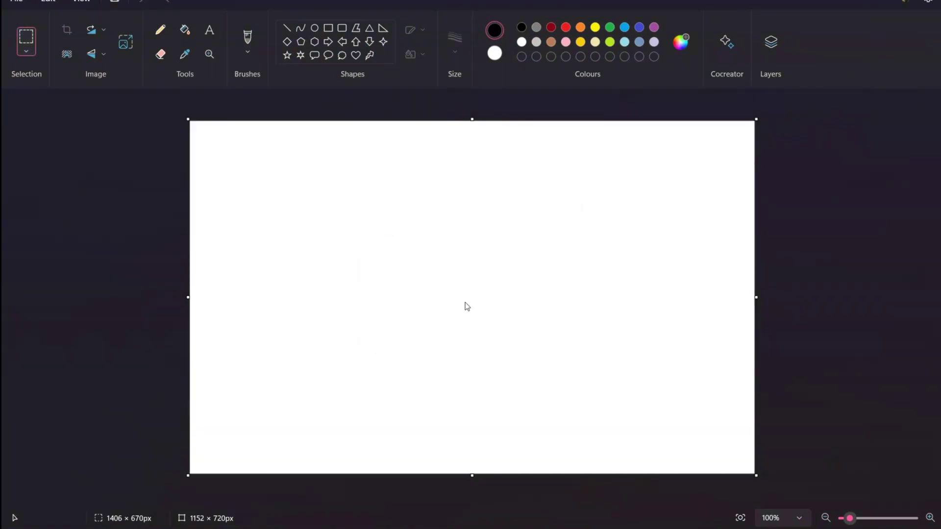
key(ctrl+v)
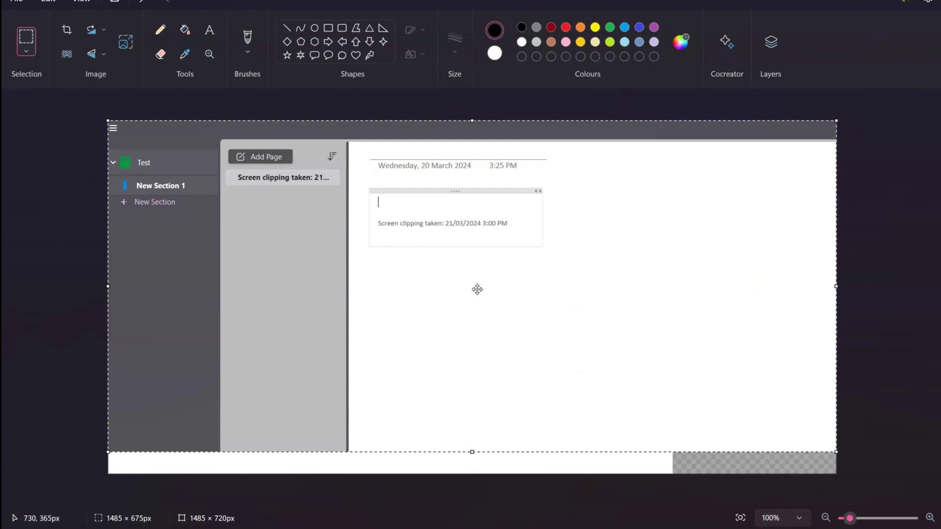
Step: Start another new image, discarding the pasted capture without saving
click(16, 2)
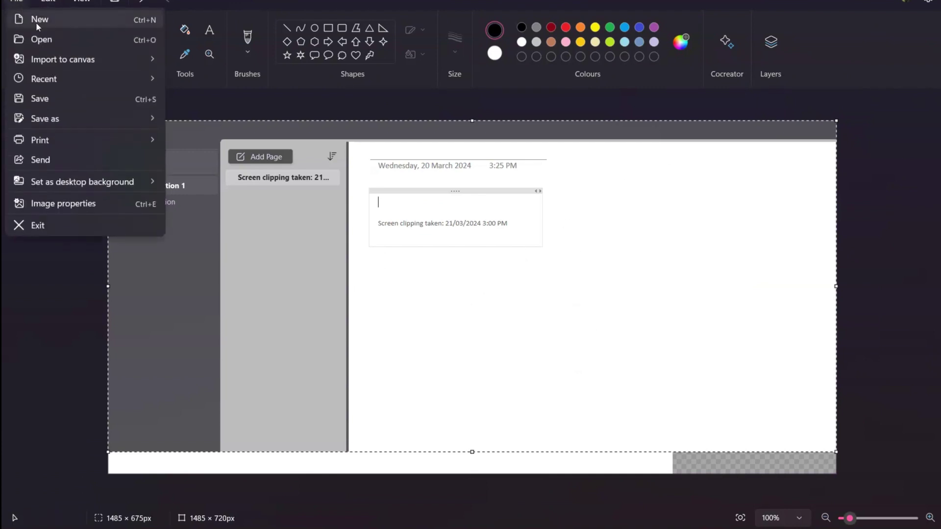
click(36, 22)
click(467, 302)
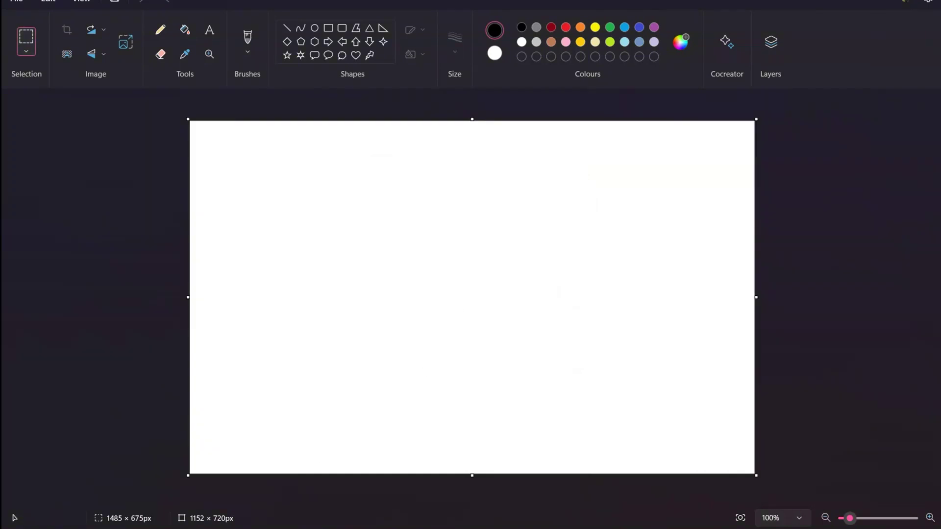
key(super)
Step: Launch Snipping Tool from the 'snipp' search and move its window up-left
text(snipp)
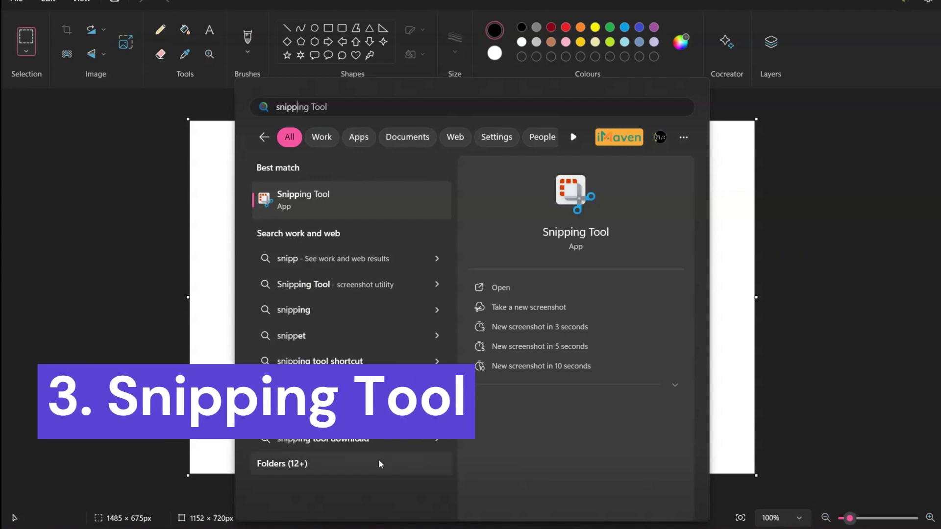
click(291, 200)
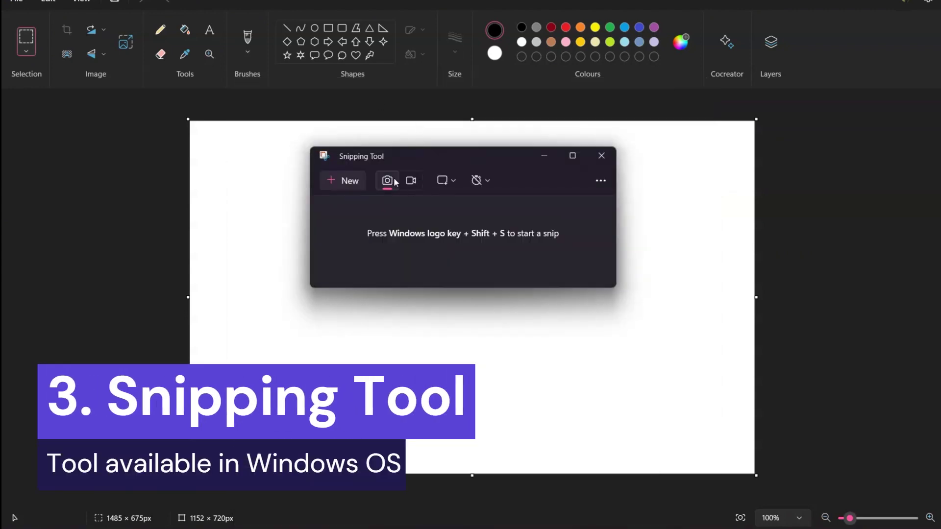
drag(389, 154, 374, 137)
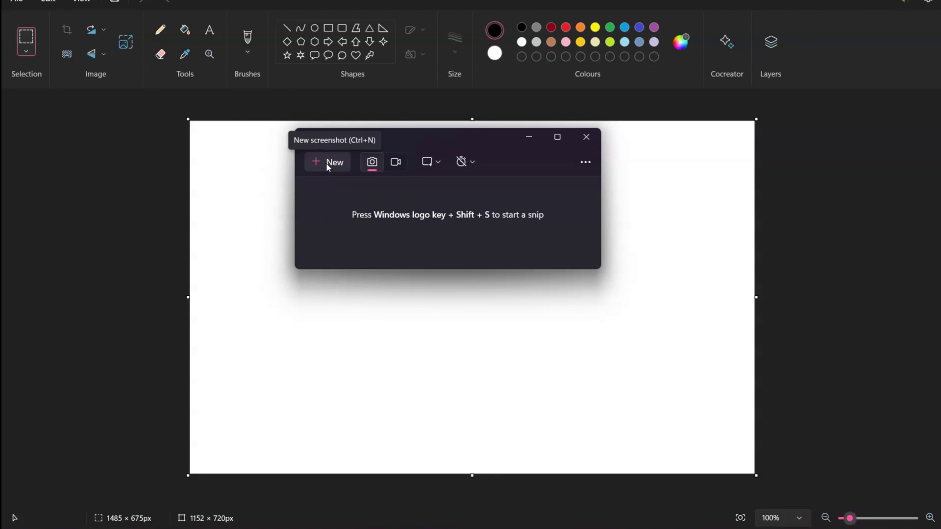
Step: Check the snip shapes, snip a region from the screen's top-left, then close Snipping Tool
click(439, 164)
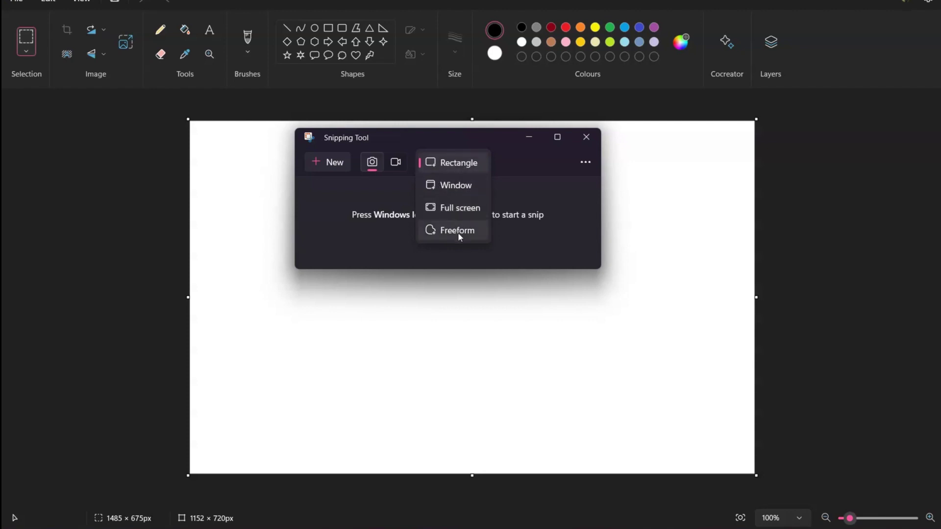
click(332, 167)
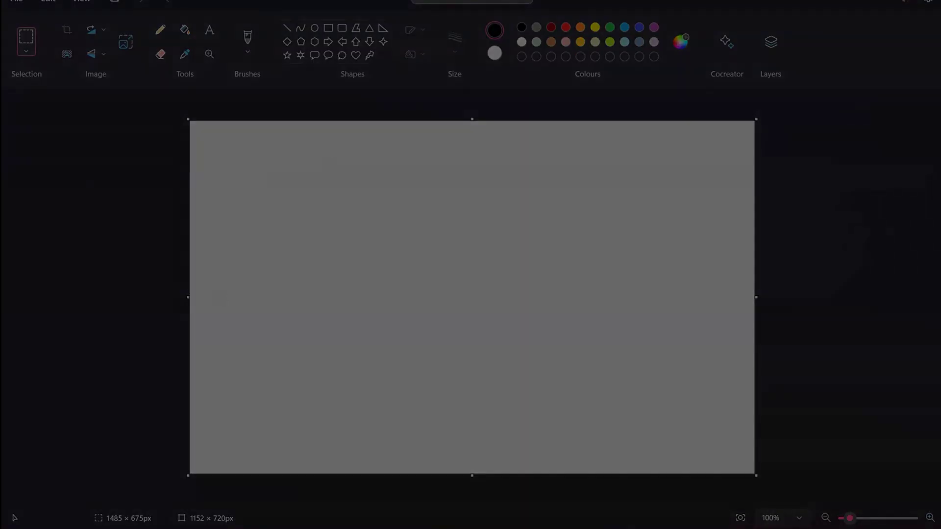
drag(34, 1, 389, 196)
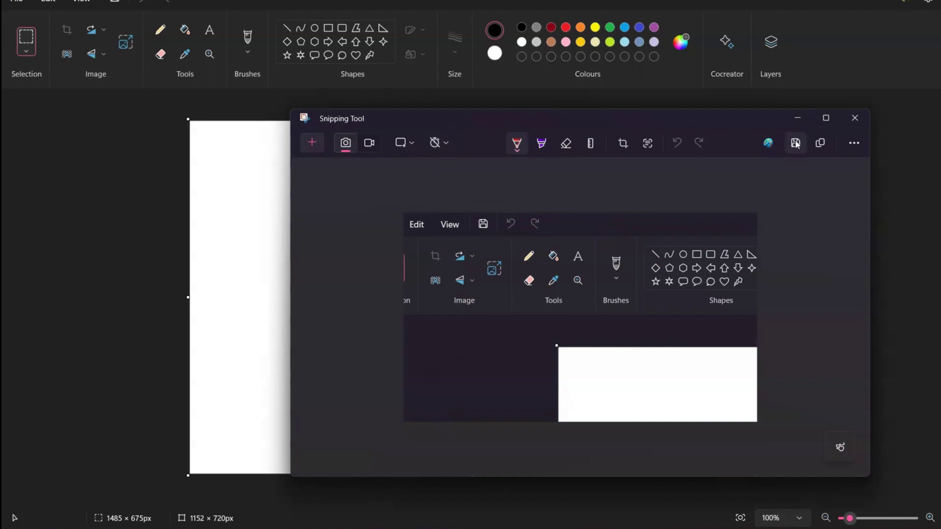
click(855, 120)
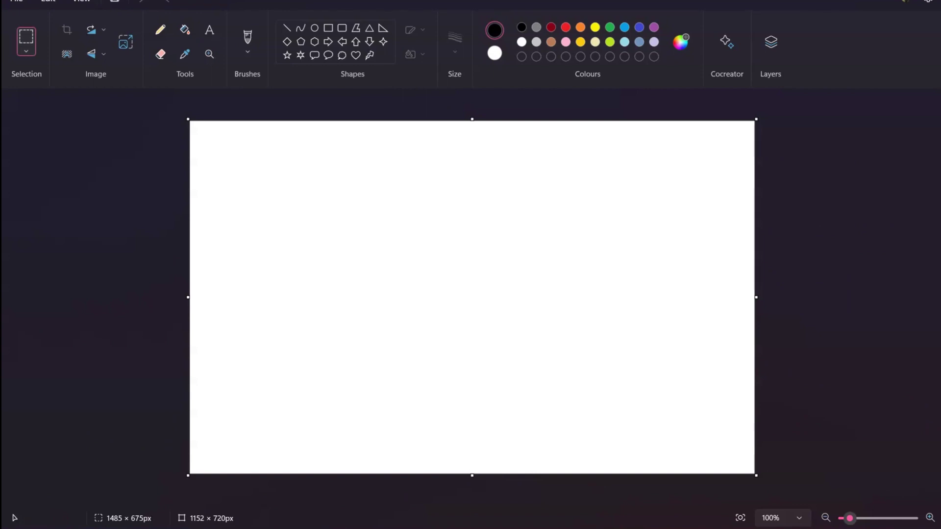
Step: Open OneNote from a Windows search for 'one no'
key(super)
text(one no)
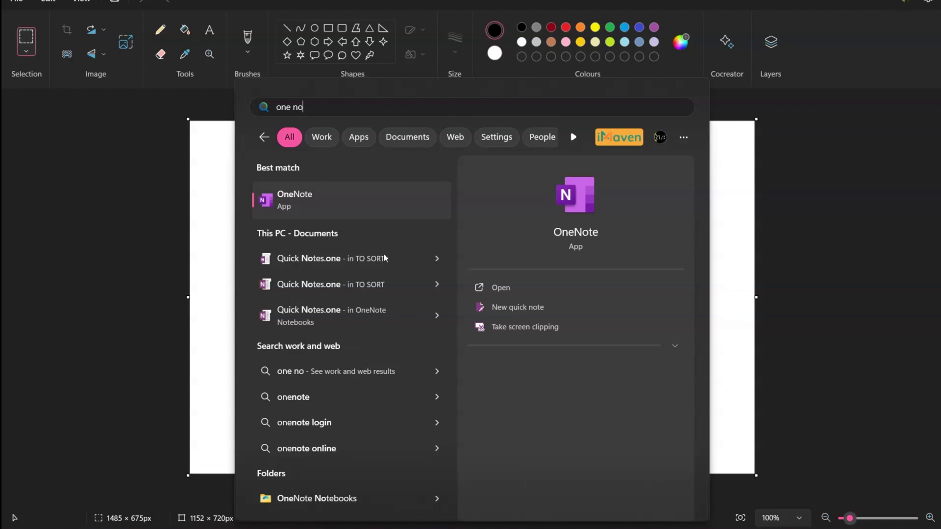
key(Return)
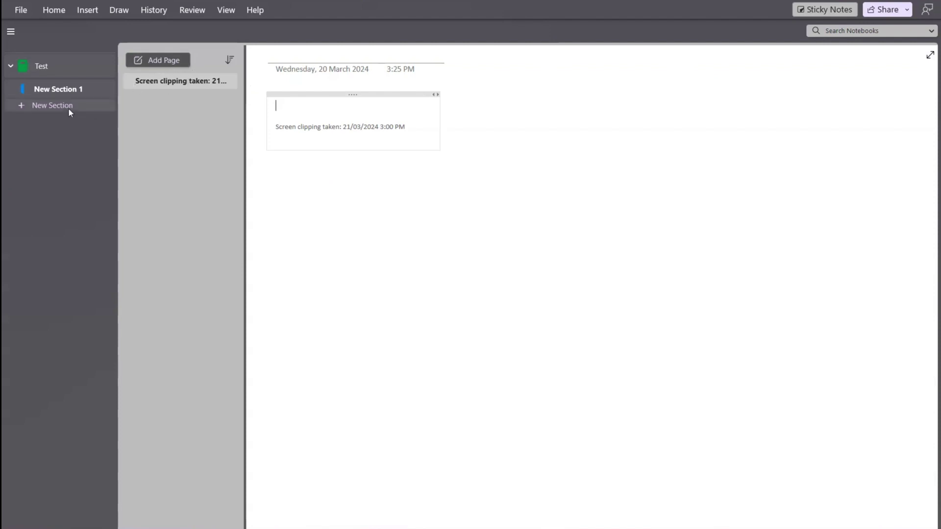
Step: Add a new page titled 'Test', dismissing the ink tip popup
click(161, 60)
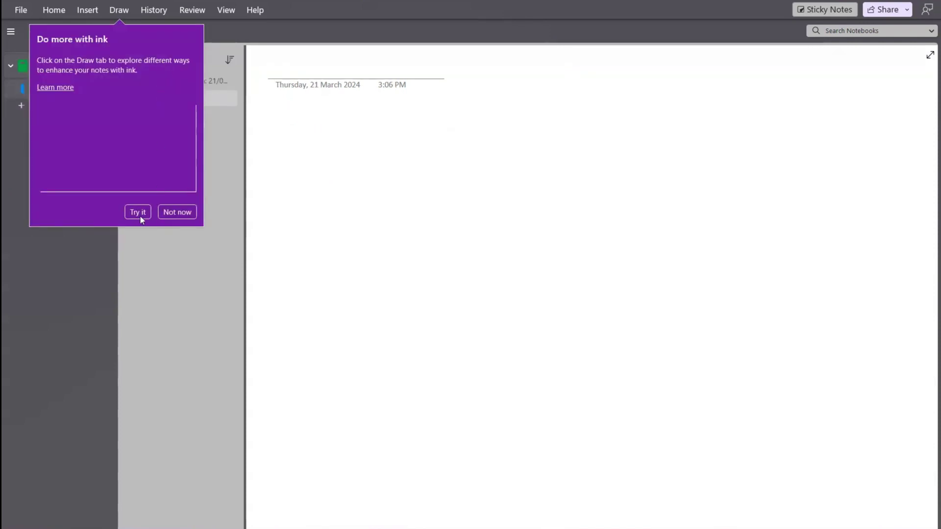
click(172, 212)
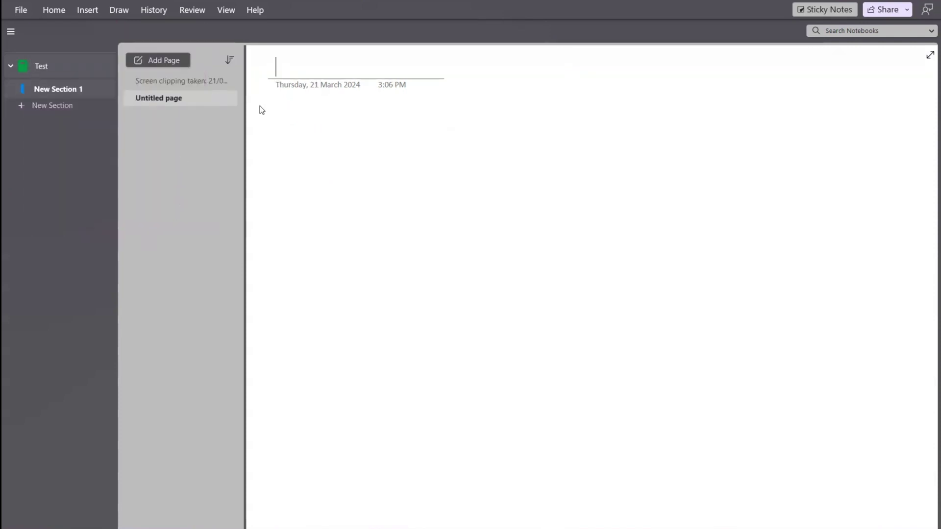
text(Test)
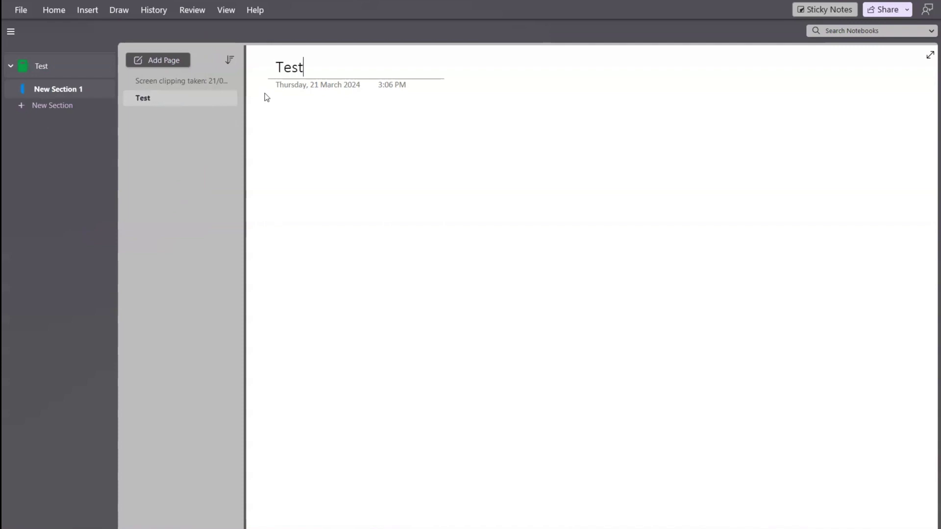
key(Return)
Step: Show the Insert ribbon and reveal its additional insert options
click(92, 11)
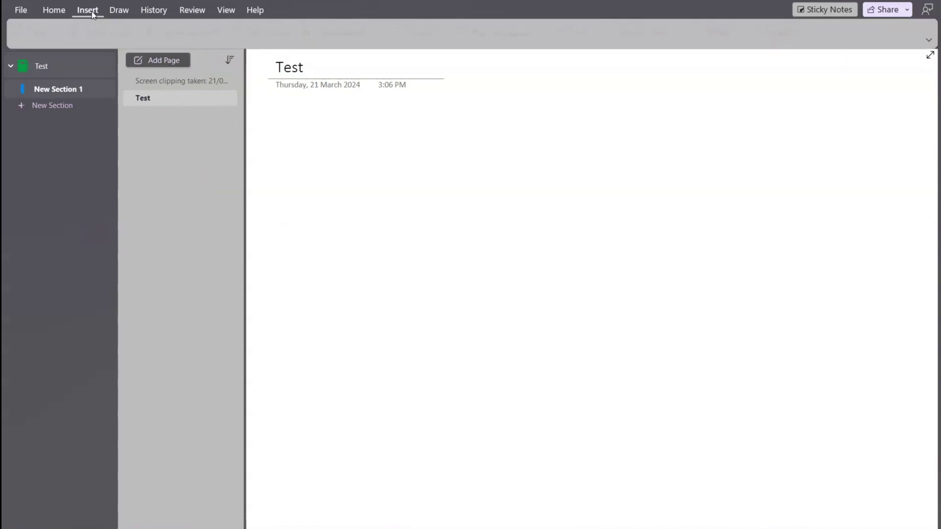
click(928, 42)
click(917, 43)
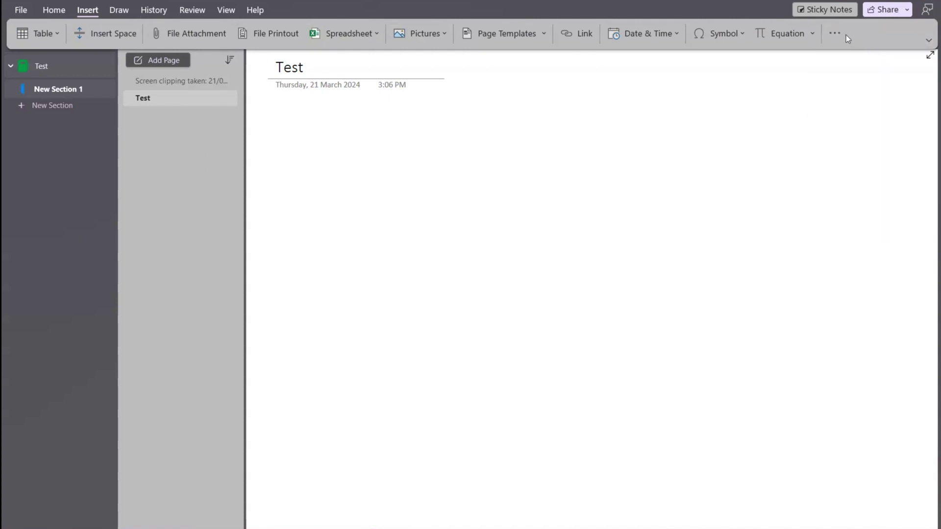
click(834, 32)
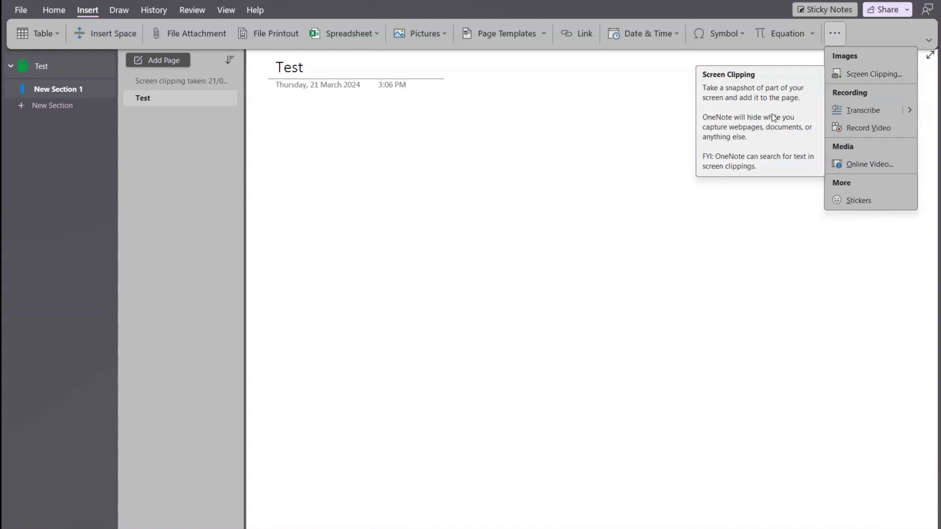
Step: Restore OneNote from full screen to a window and bring it back in front
key(super+Down)
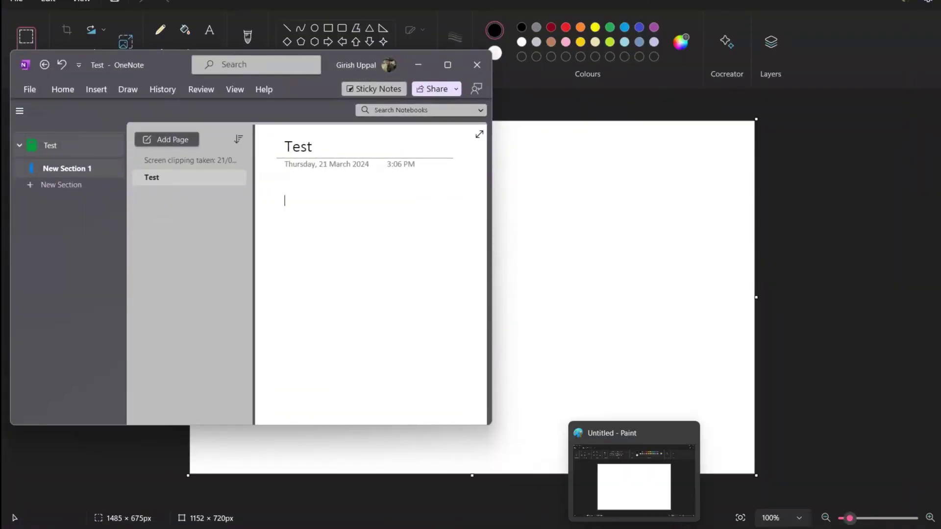
key(alt+Tab)
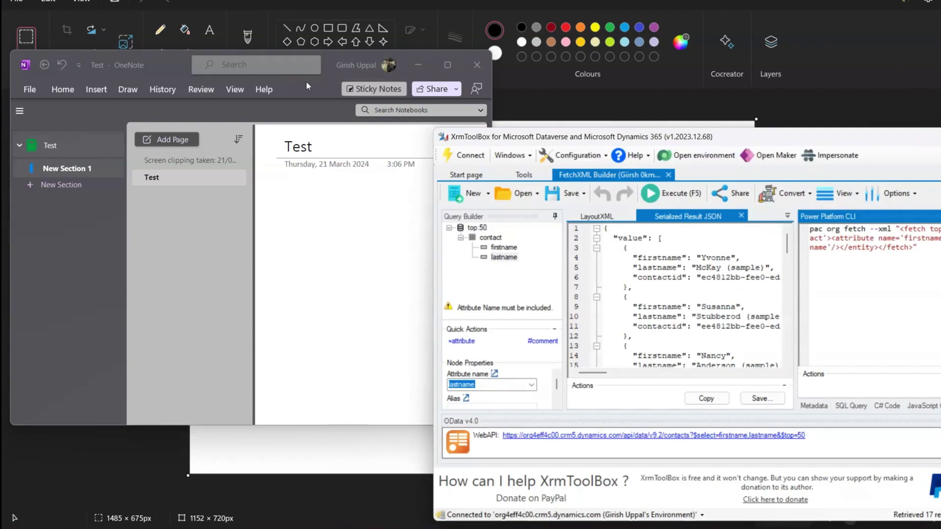
click(321, 86)
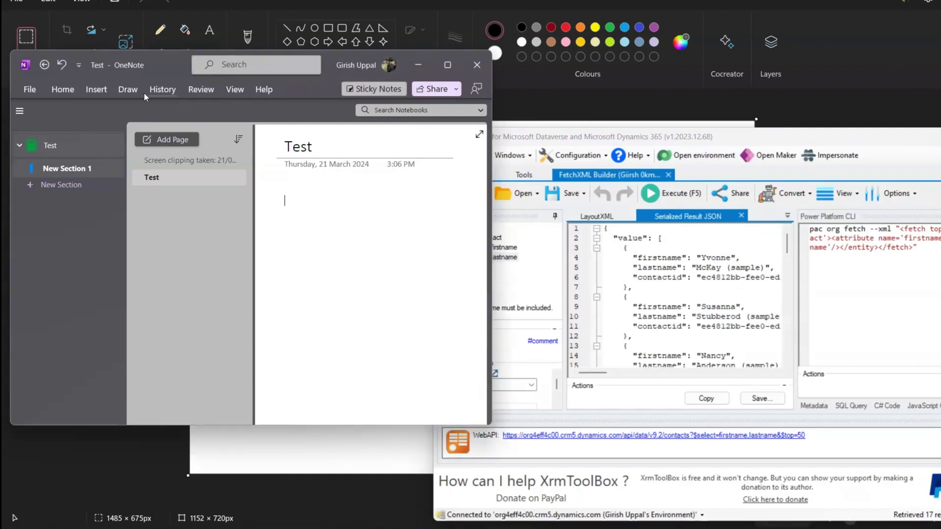
Step: Insert a screen clipping of the XrmToolBox query builder, then minimise OneNote
click(97, 90)
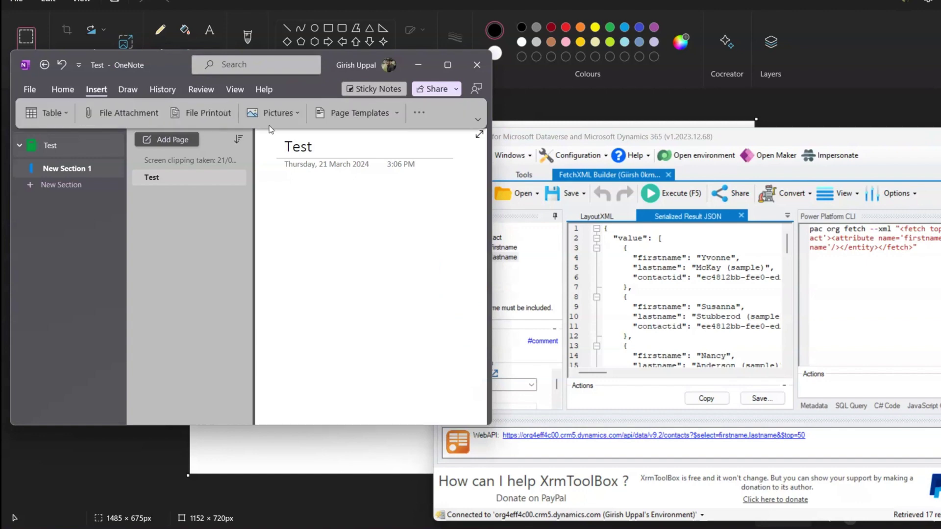
click(419, 112)
click(460, 226)
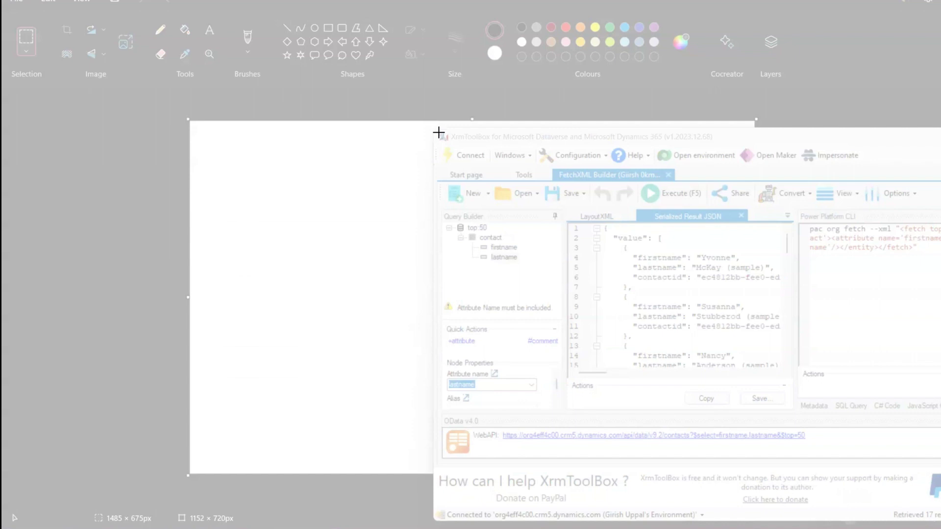
drag(438, 132, 862, 362)
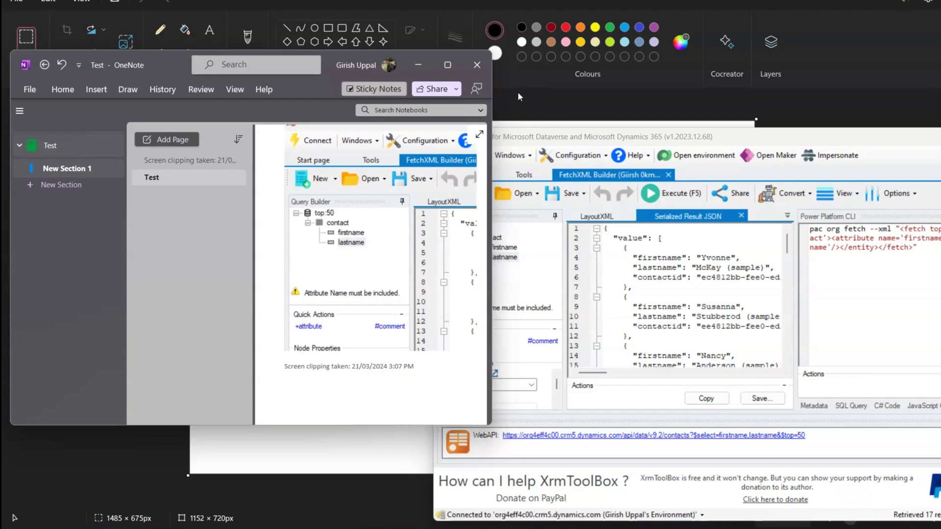
mouse_move(553, 528)
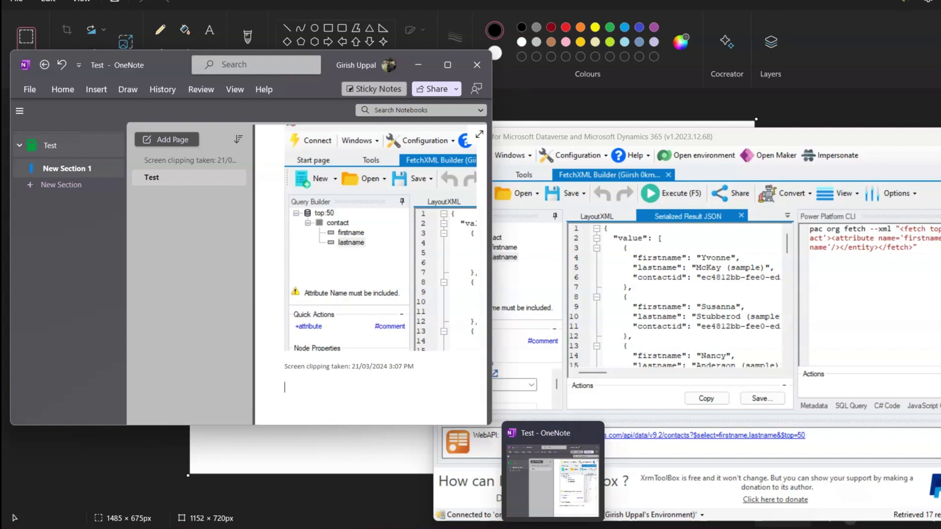
click(419, 65)
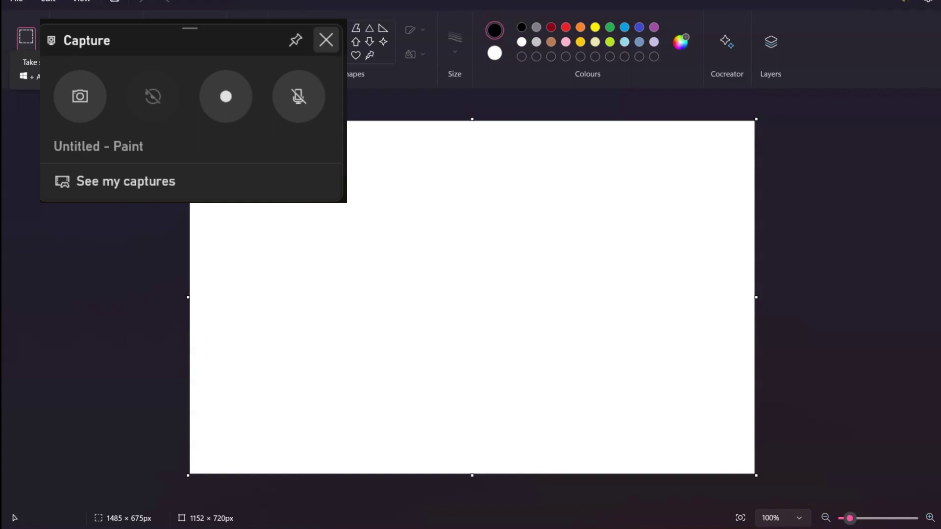
Step: Screenshot the XrmToolBox window with Game Bar (241.0 KB), then close the gallery
key(Escape)
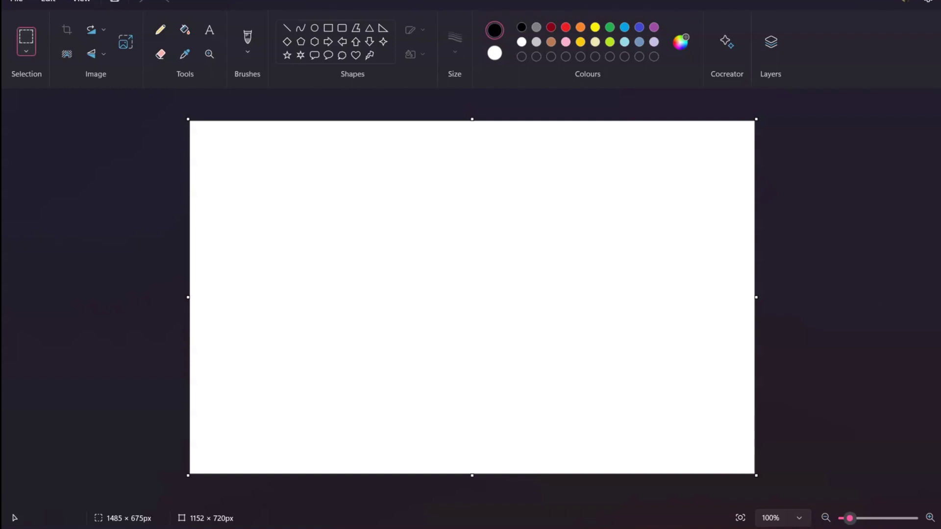
key(alt+Tab)
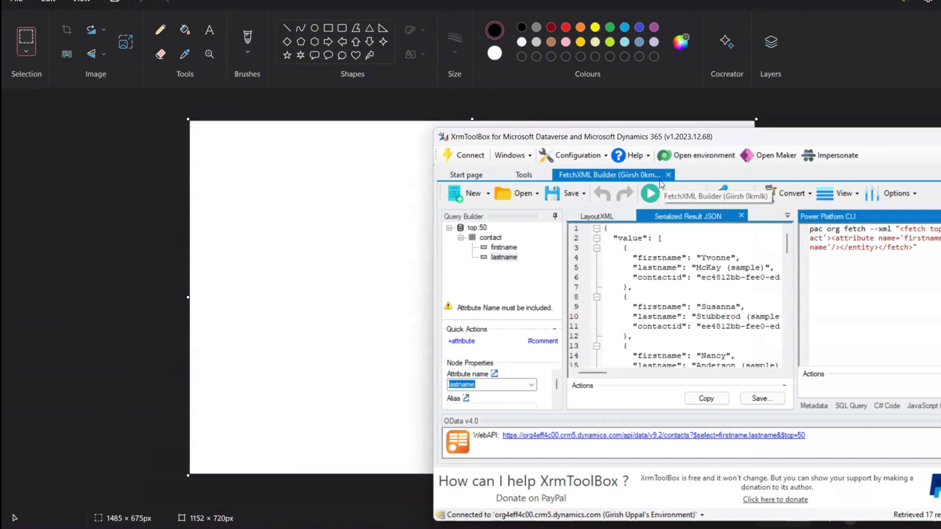
key(super+g)
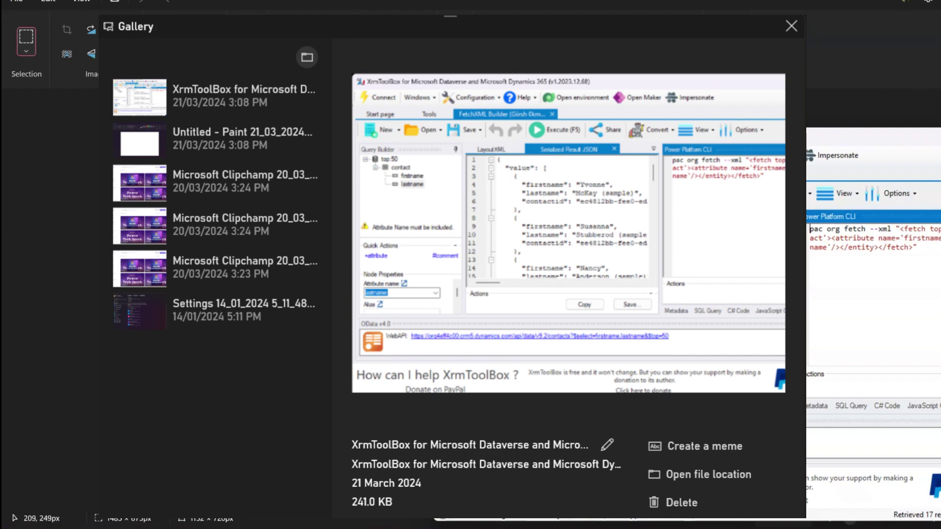
key(Escape)
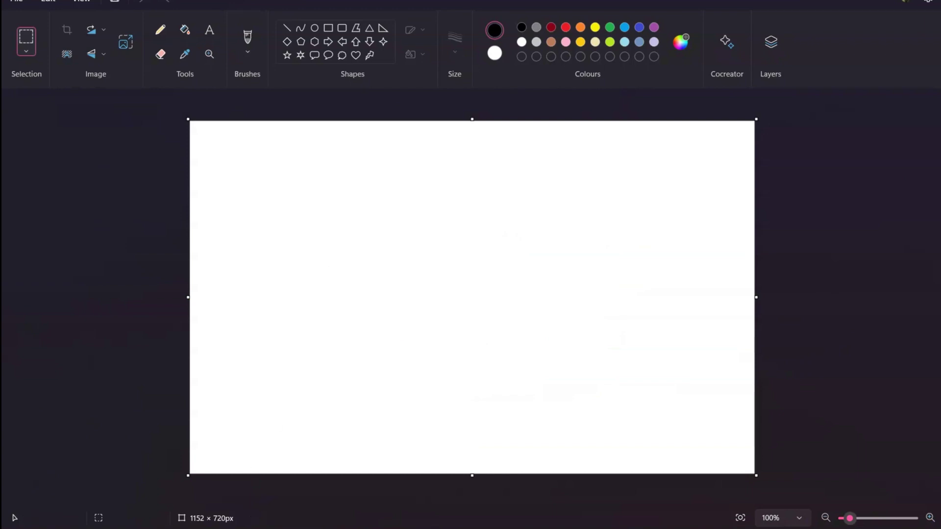
Step: Search the Start menu for 'powertoys' and launch PowerToys (Preview)
click(314, 527)
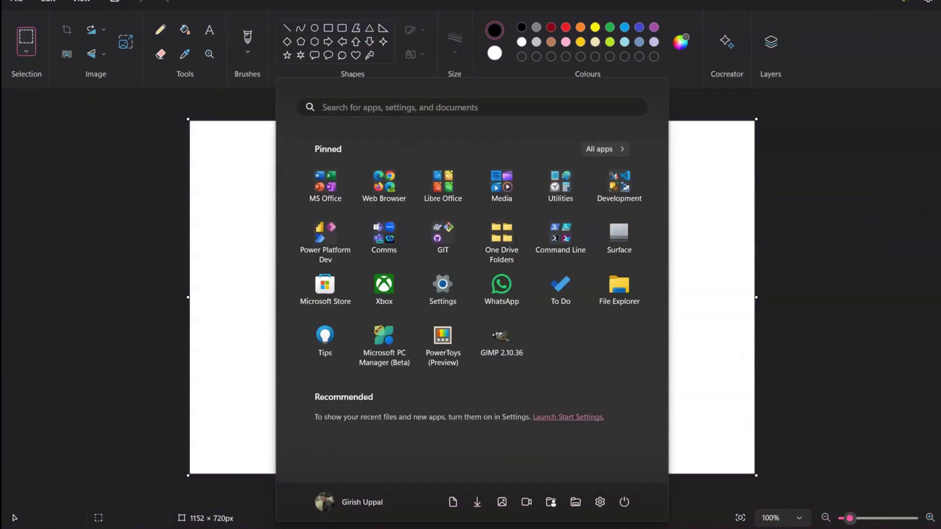
text(power)
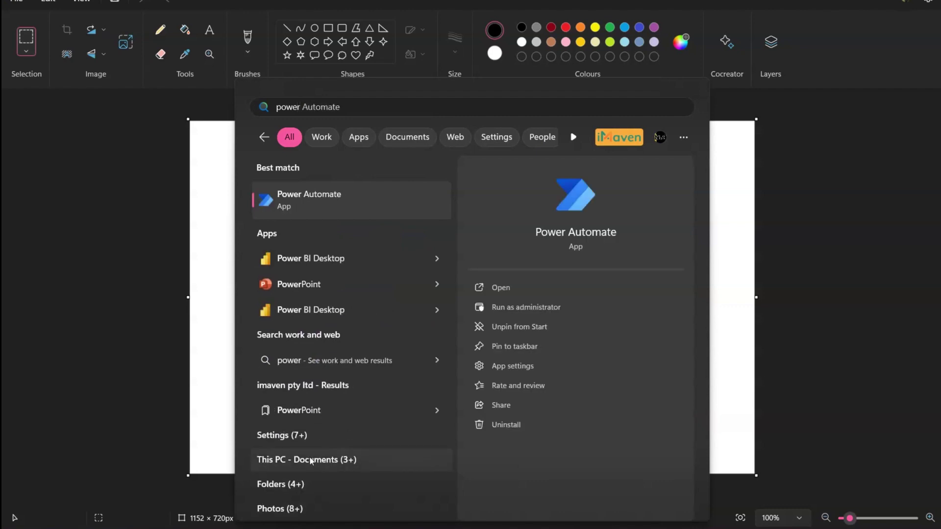
text(toys)
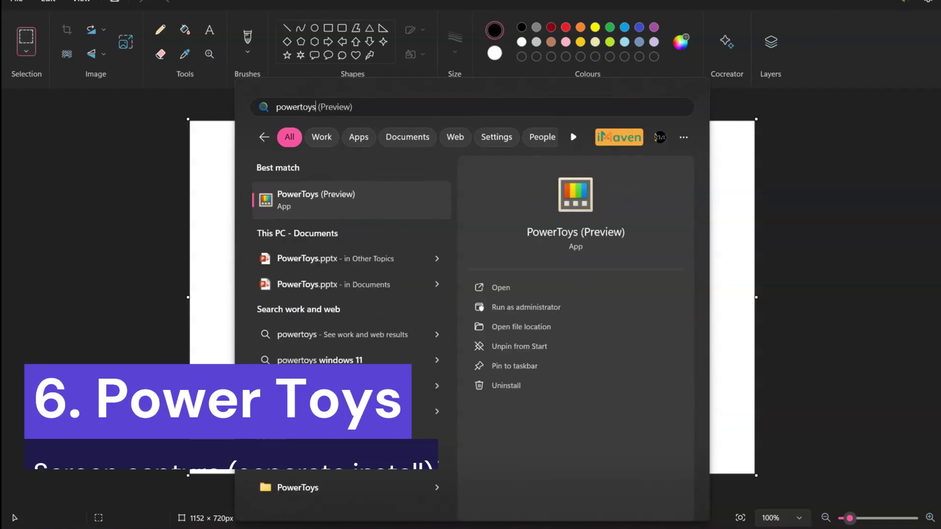
click(332, 200)
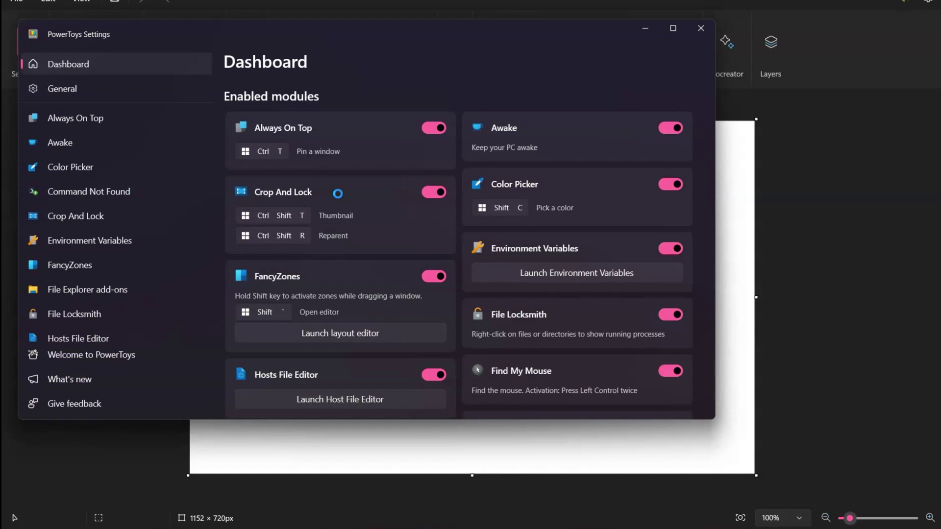
Step: Extract the PowerToys enabled-modules text with Text Extractor and confirm it in clipboard history
key(super+shift+s)
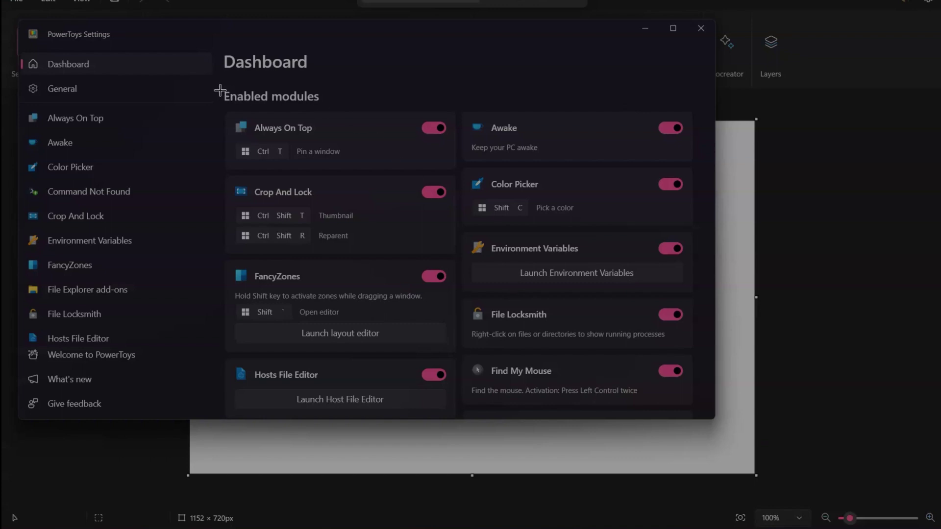
drag(216, 84, 630, 352)
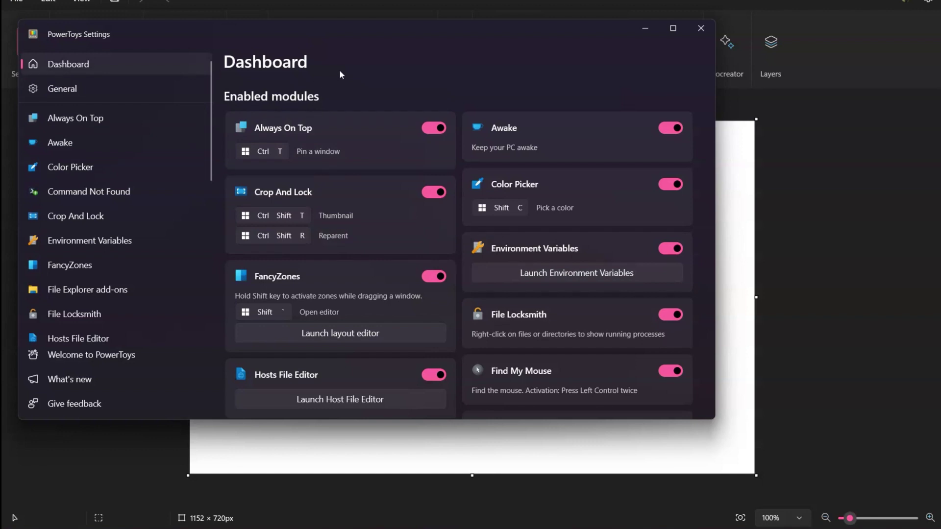
key(super+v)
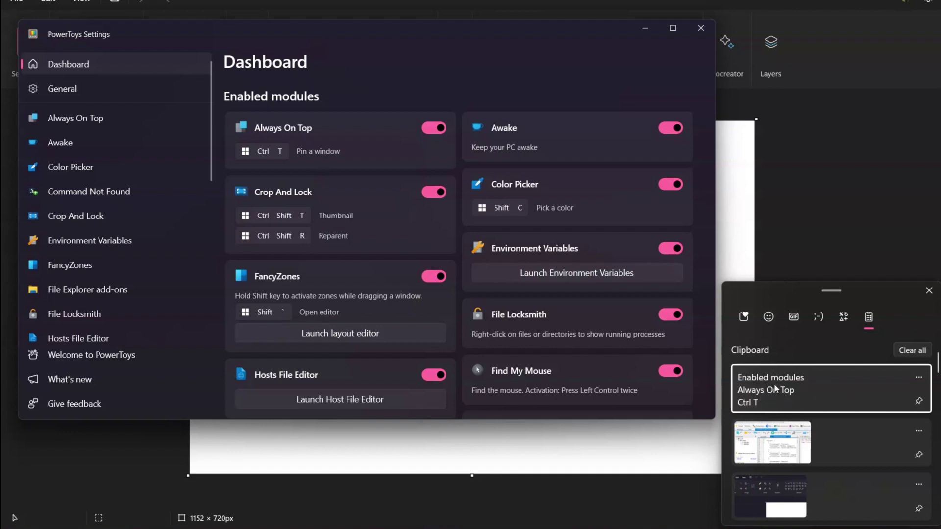
click(609, 510)
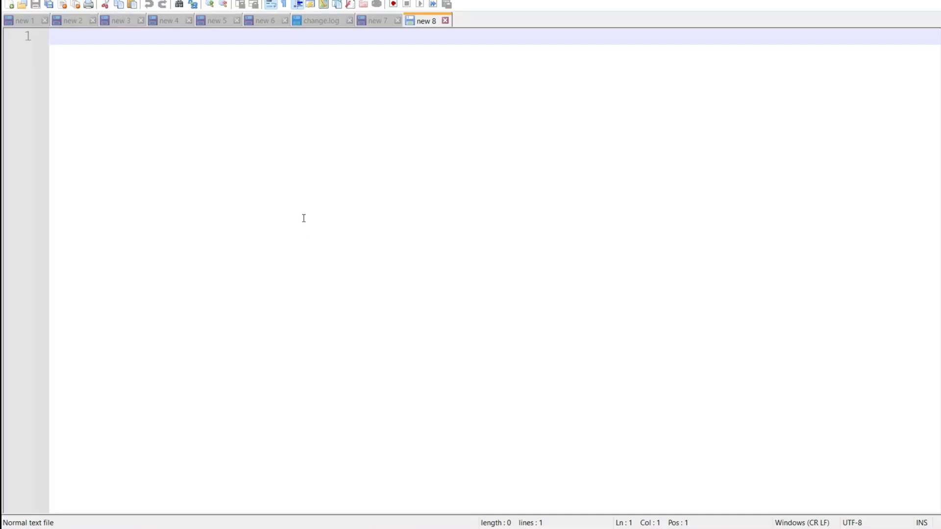
Step: Paste the extracted PowerToys module list from clipboard history into the new 8 document
key(super+v)
click(141, 142)
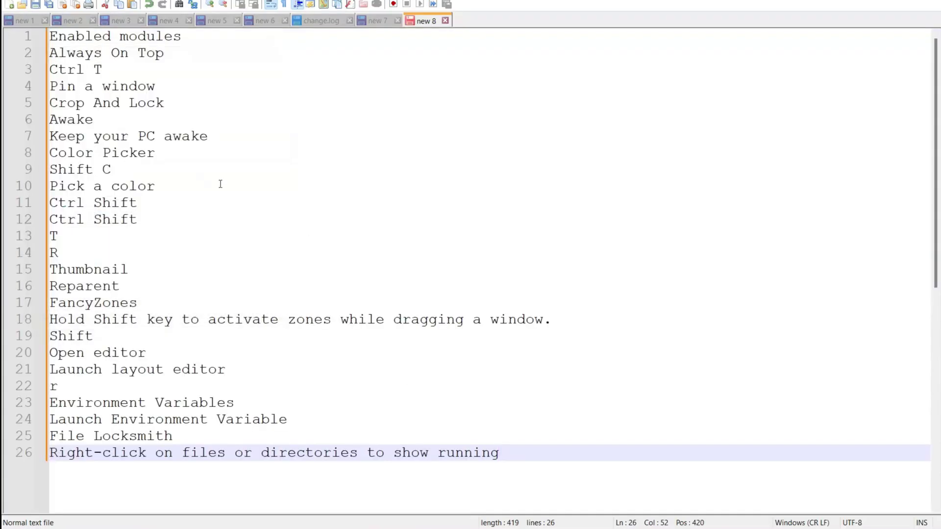
click(220, 184)
Step: Shrink Notepad++ and move it aside to compare with the dashboard, then return to Paint
key(super+Down)
drag(417, 21, 732, 45)
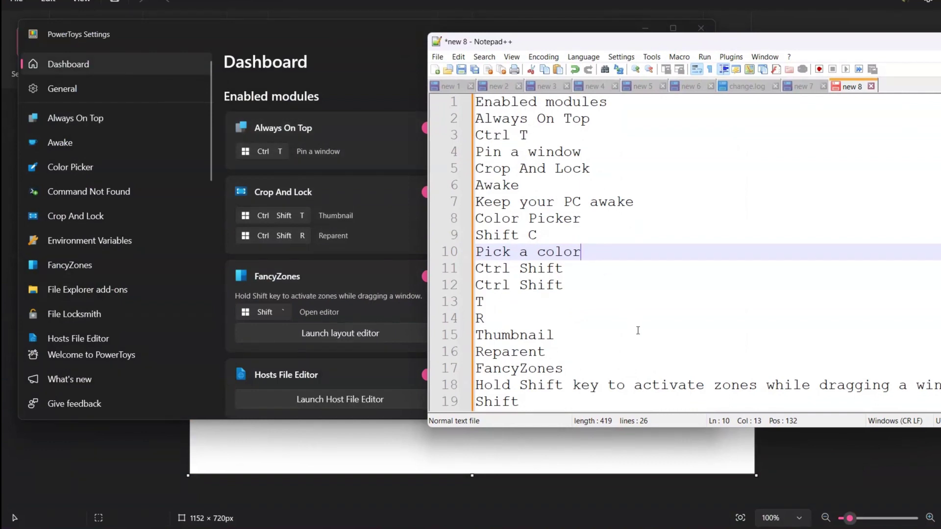
click(588, 497)
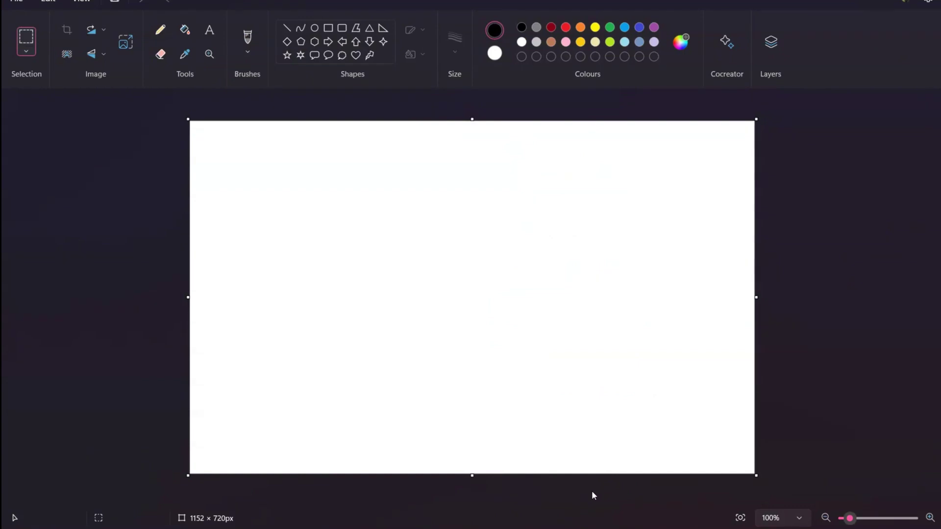
Step: Launch Microsoft PC Manager from Start, reposition its window, and go to the Toolbox page
key(super)
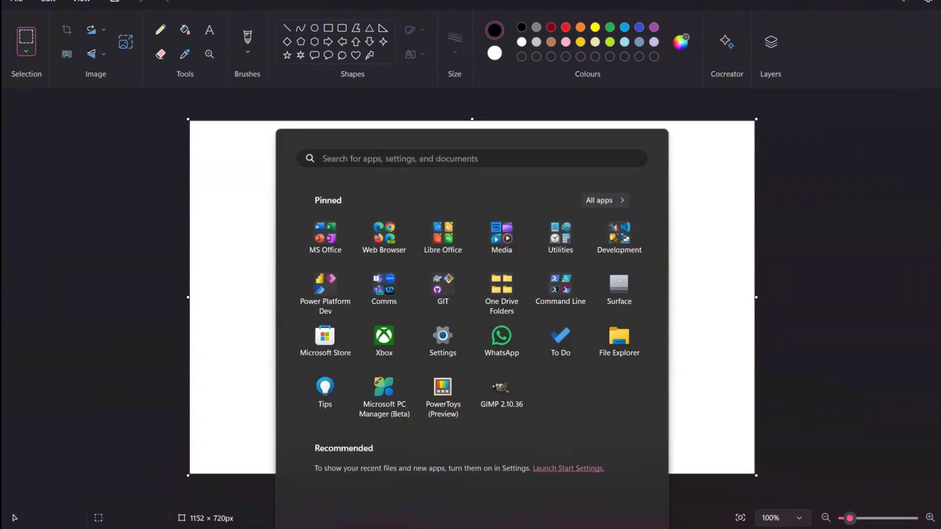
click(380, 362)
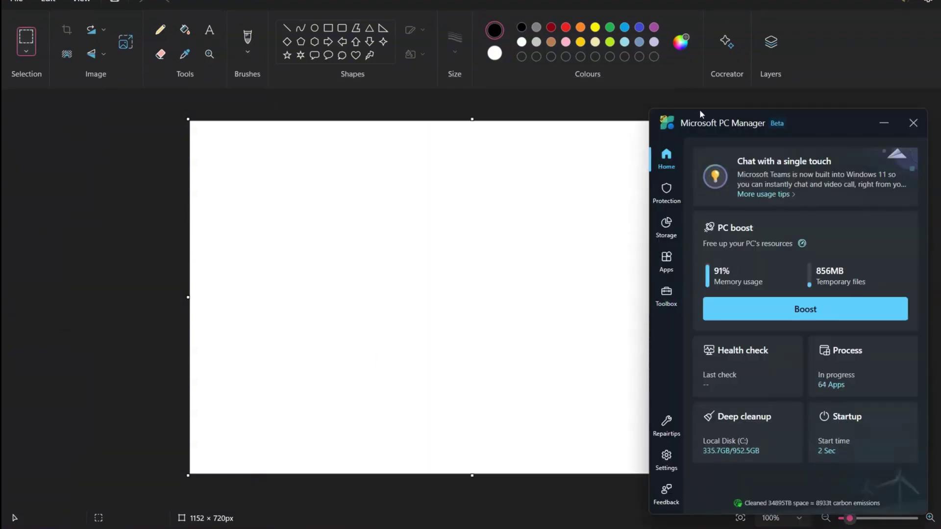
drag(770, 125, 731, 95)
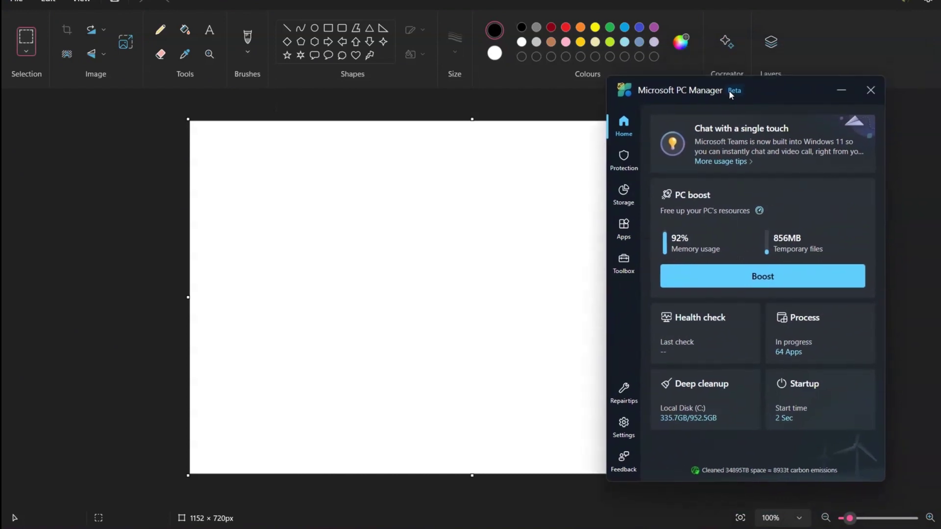
click(630, 272)
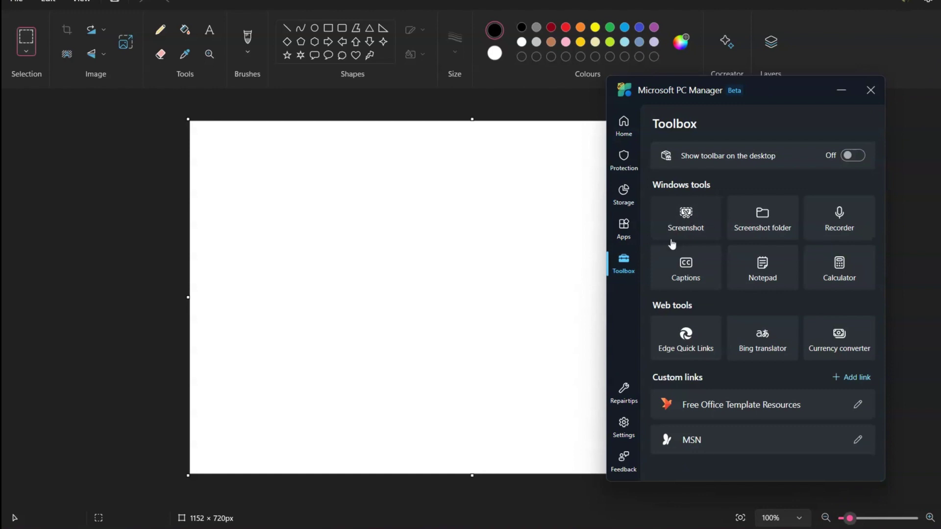
Step: Bring the XrmToolBox window forward and move it to the lower left
mouse_move(498, 528)
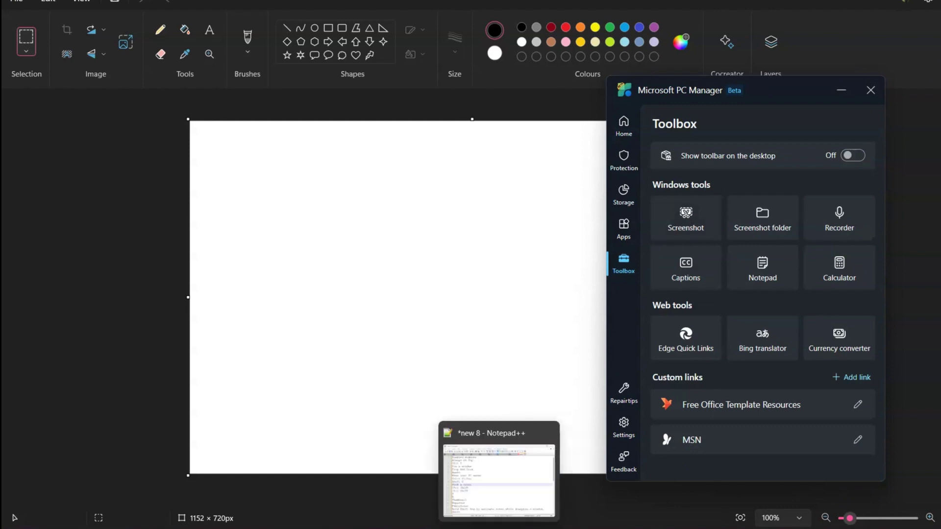
click(473, 470)
drag(603, 145, 163, 204)
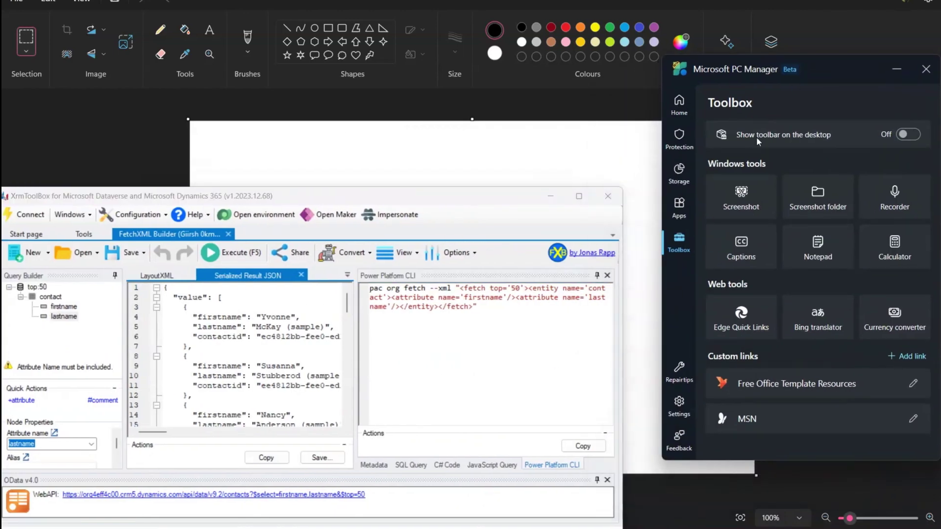
Step: Capture the XrmToolBox area with PC Manager's Screenshot tool and open the Screenshot folder
click(743, 197)
drag(83, 195, 460, 399)
click(821, 201)
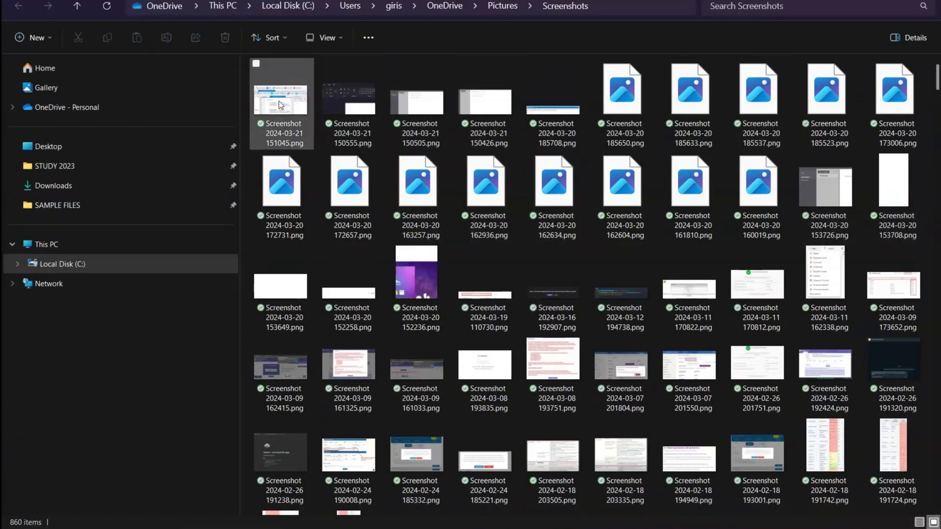
Step: View the newest screenshot, Screenshot 2024-03-21 151045.png, then close the viewer and File Explorer
double_click(276, 102)
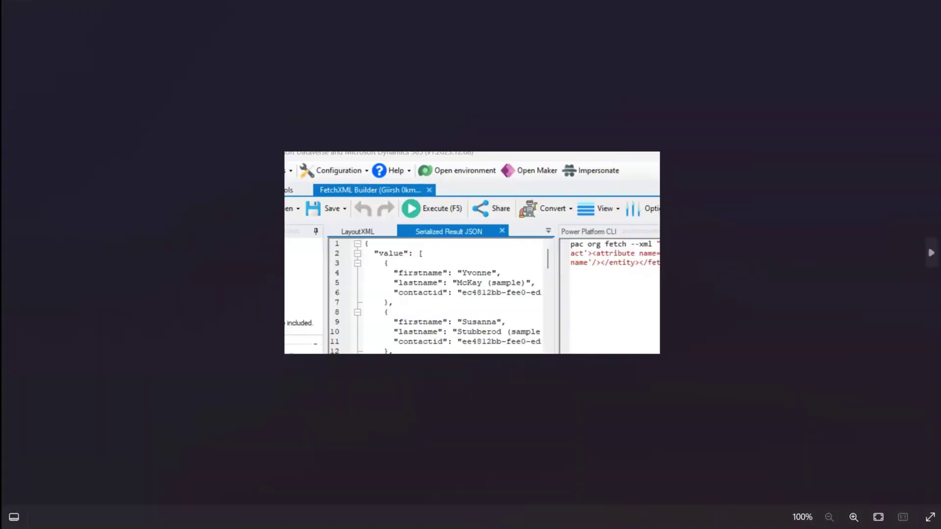
key(alt+F4)
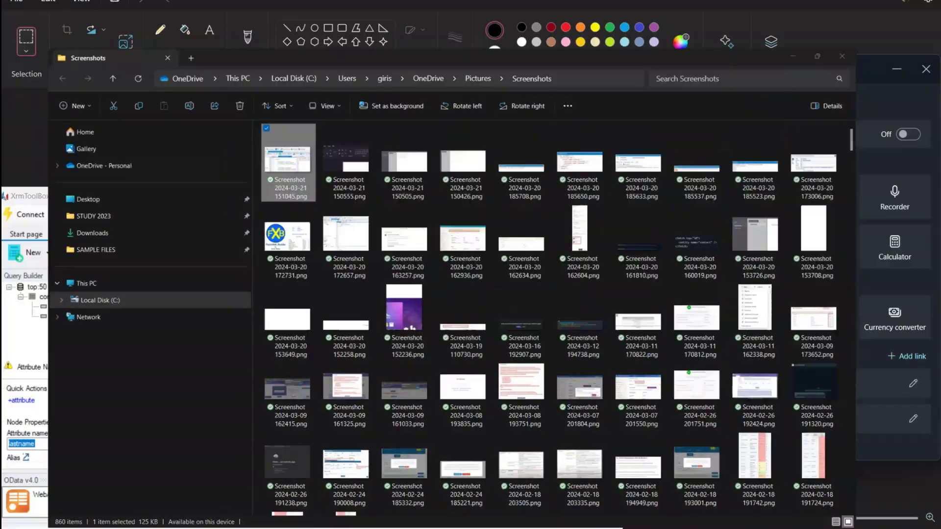
key(alt+F4)
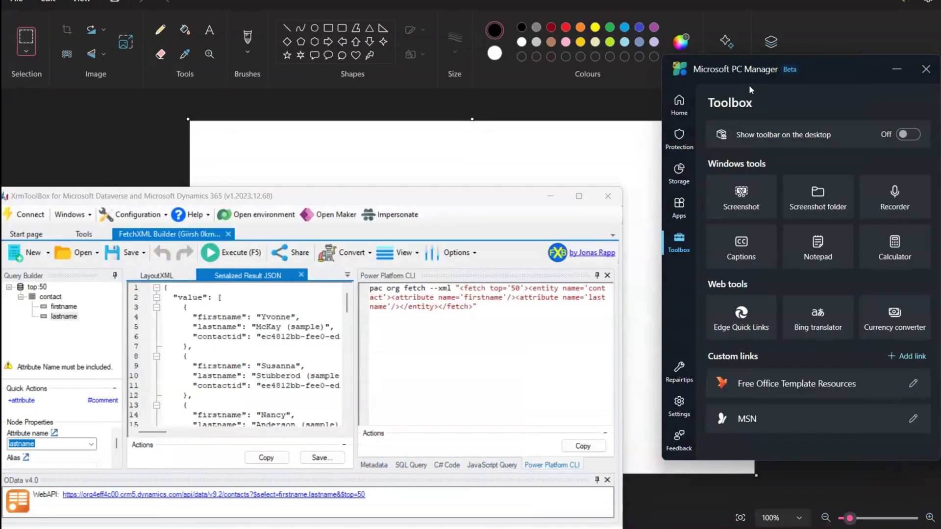
Step: Bring forward the Edge window showing the Dynamics 365 notifications page
mouse_move(472, 528)
mouse_move(364, 528)
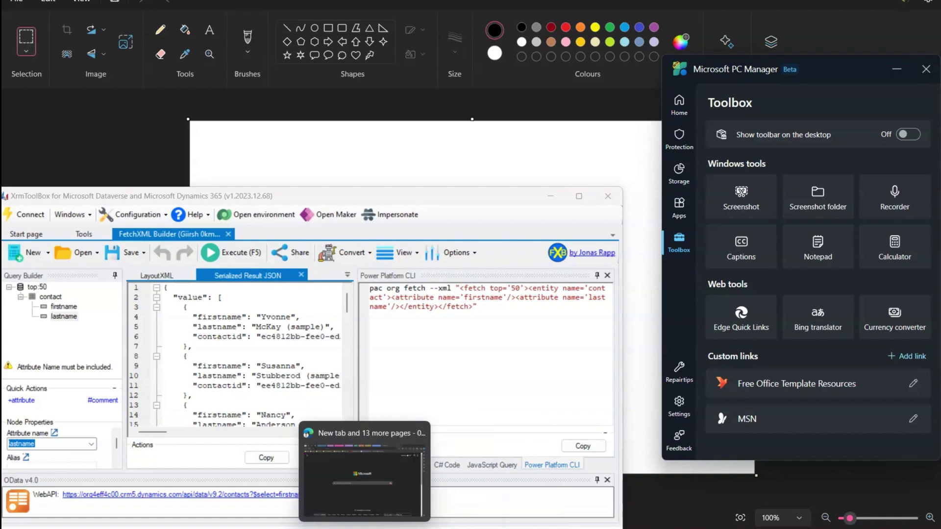
click(446, 478)
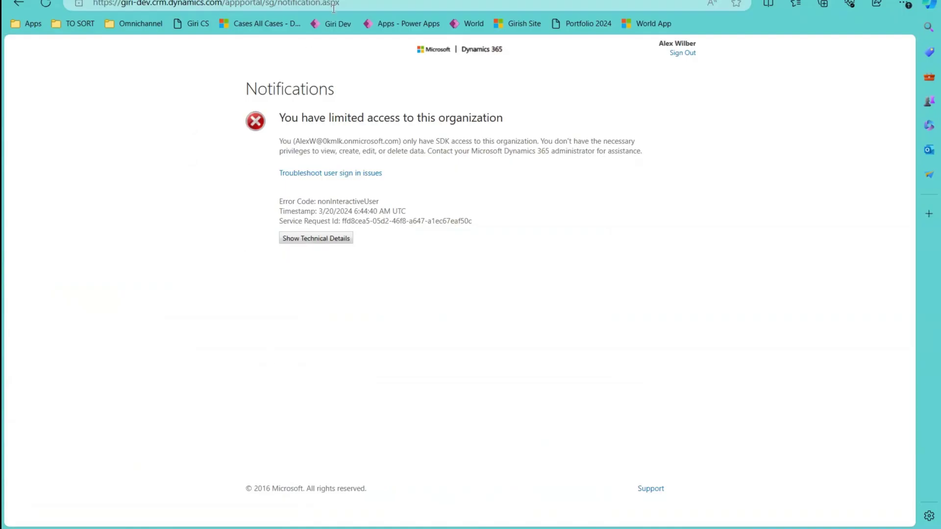
Step: Load girishuppal.com in a new Edge tab and scroll down to its About Me section
click(388, 1)
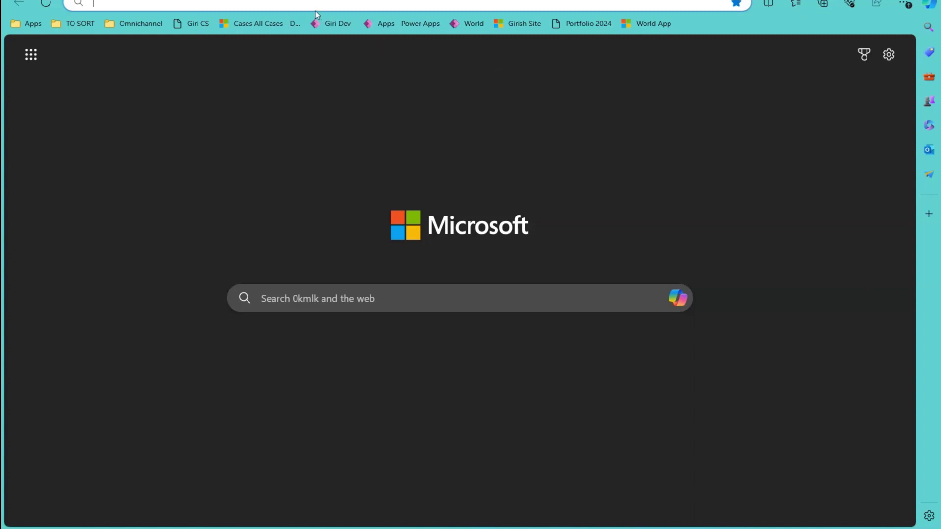
text(giri)
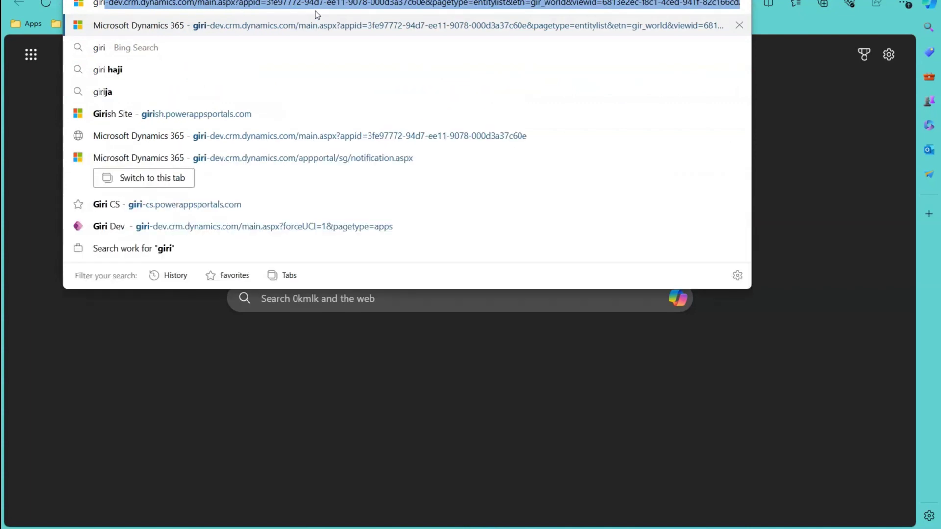
text(s)
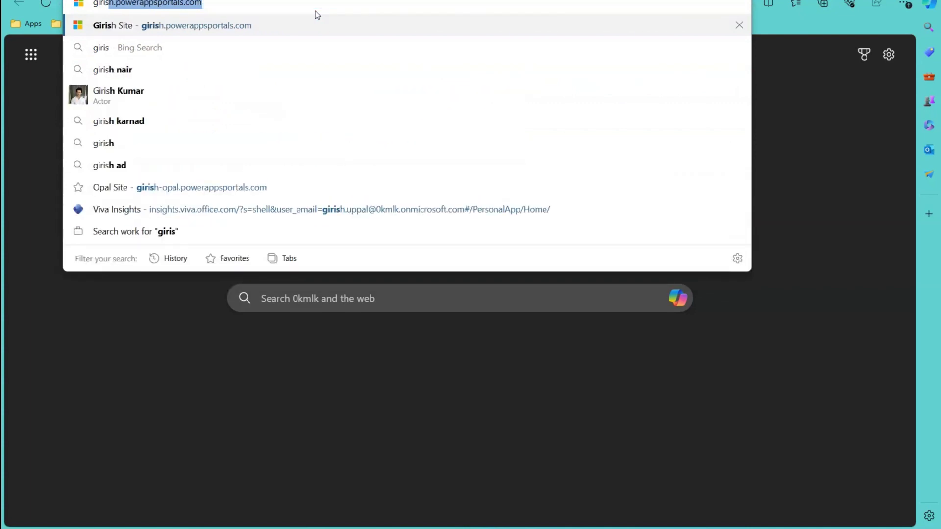
text(huppal.com)
key(Return)
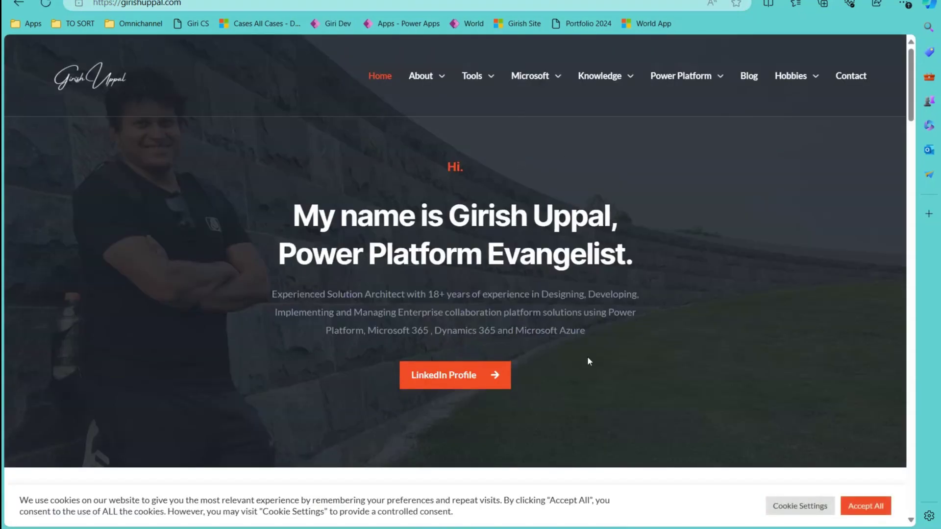
scroll(688, 117, down, 10)
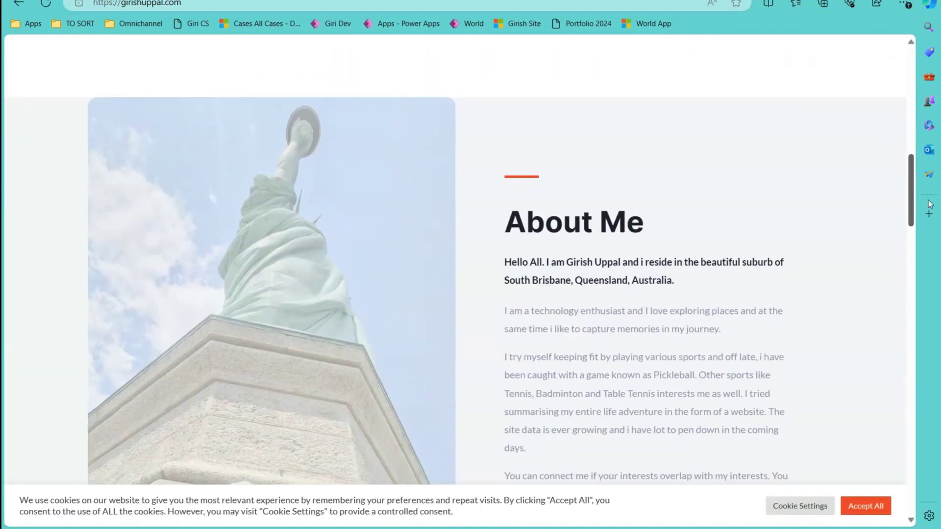
Step: Capture the About Me banner area with Edge's web screenshot tool and copy it
right_click(688, 121)
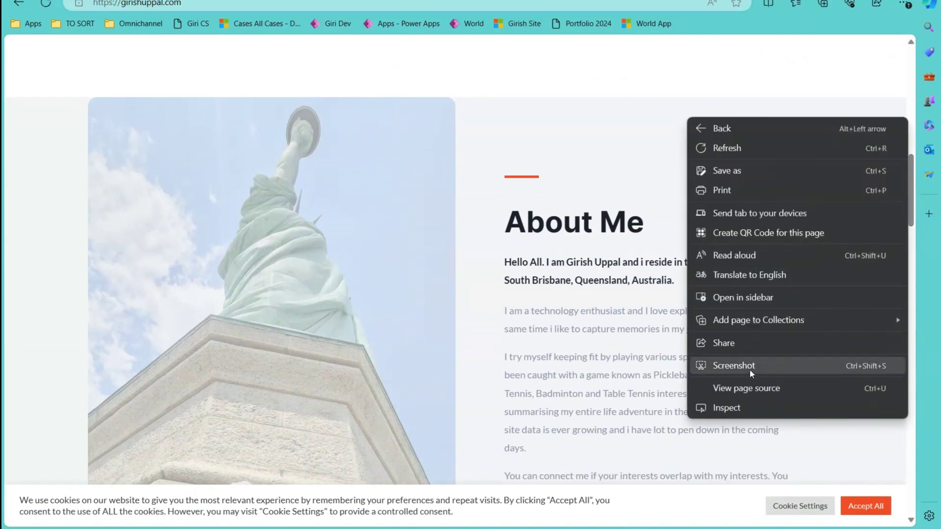
click(733, 365)
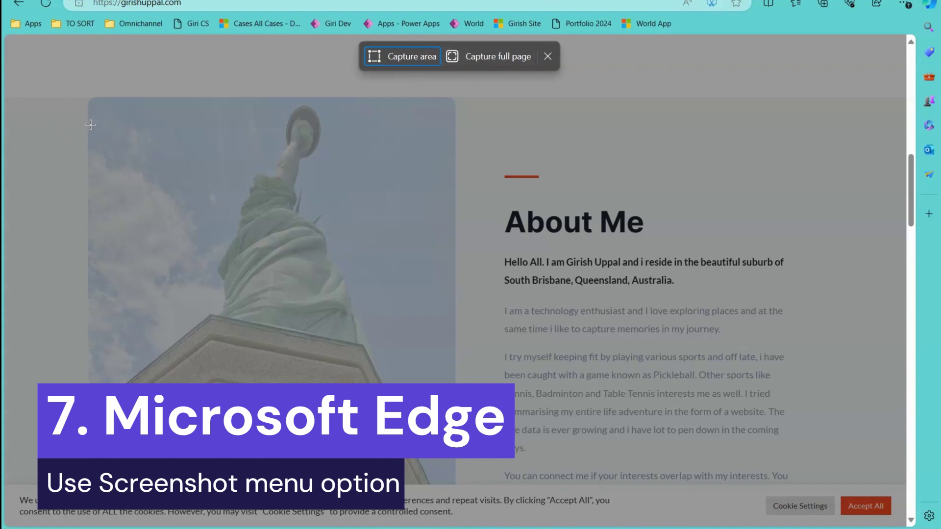
drag(77, 107, 733, 305)
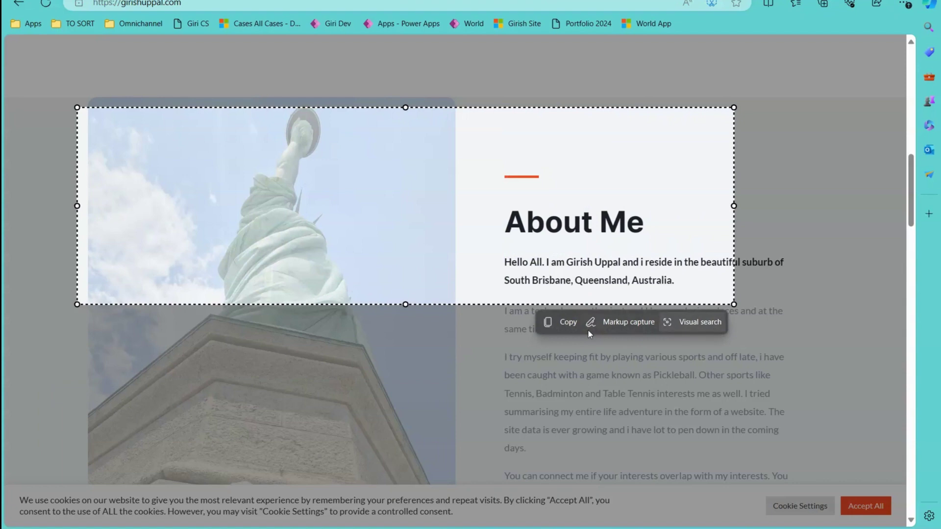
click(563, 323)
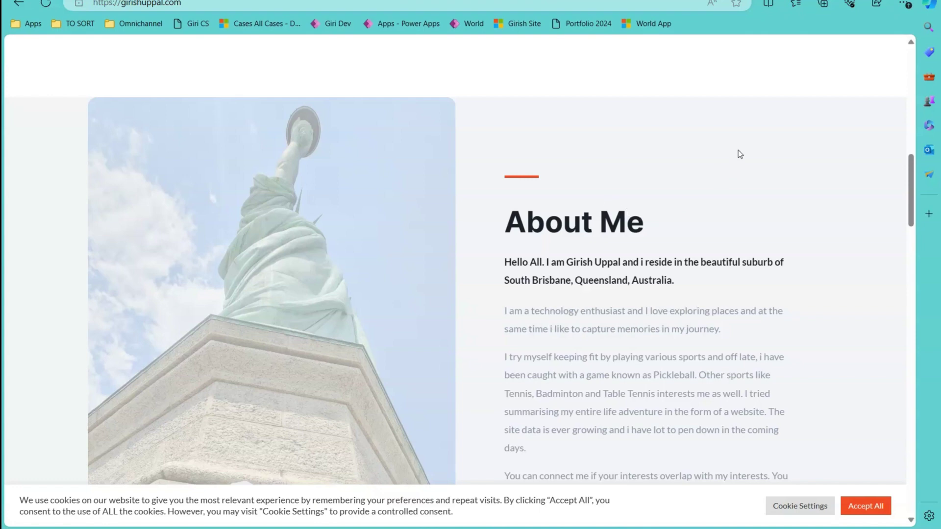
Step: Restore Edge to a smaller window and move it left to uncover PC Manager
click(927, 6)
click(927, 6)
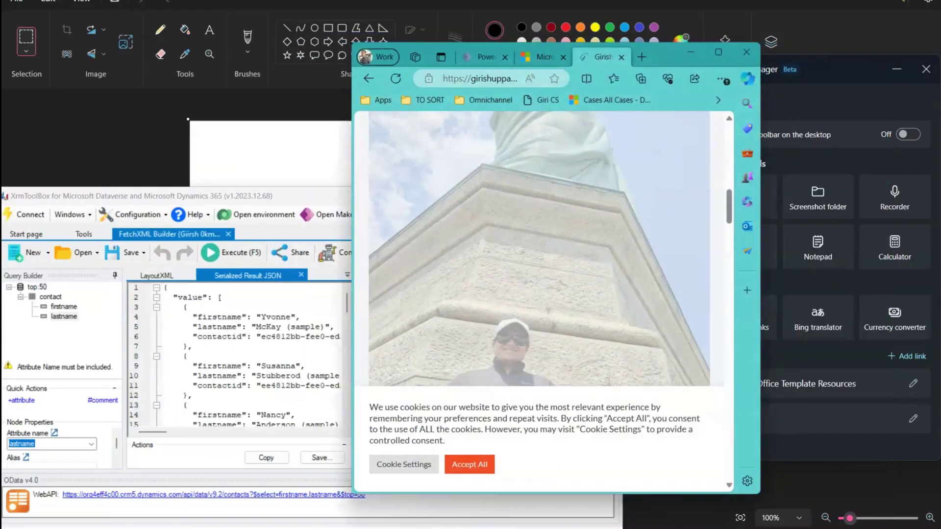
drag(662, 55, 374, 39)
Step: Attach a screenshot of the top of the PC Manager Toolbox window to a Copilot chat
click(458, 65)
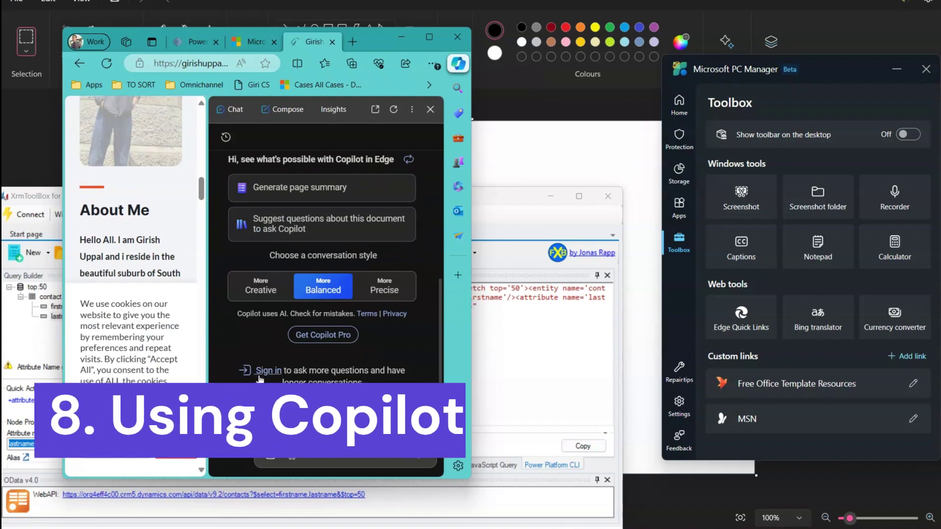
click(294, 460)
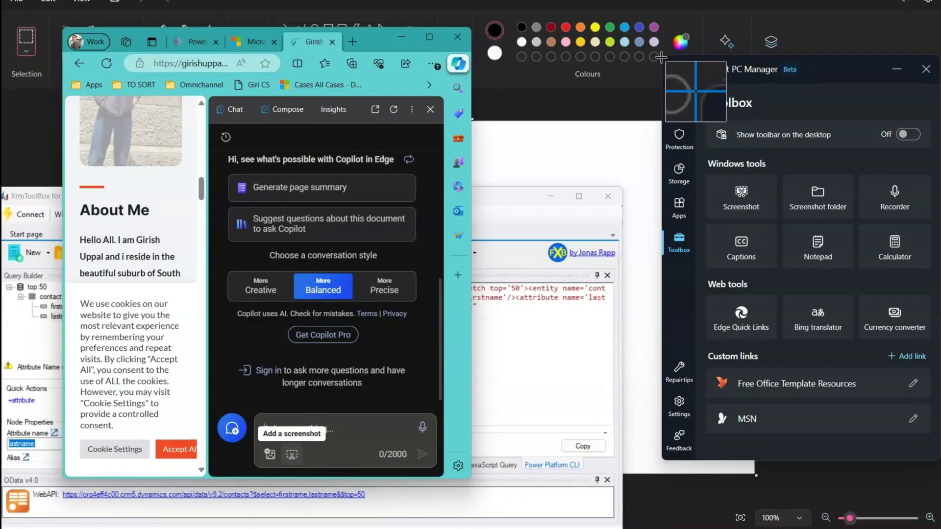
mouse_move(660, 56)
mouse_down()
mouse_move(807, 256)
mouse_move(912, 290)
mouse_up()
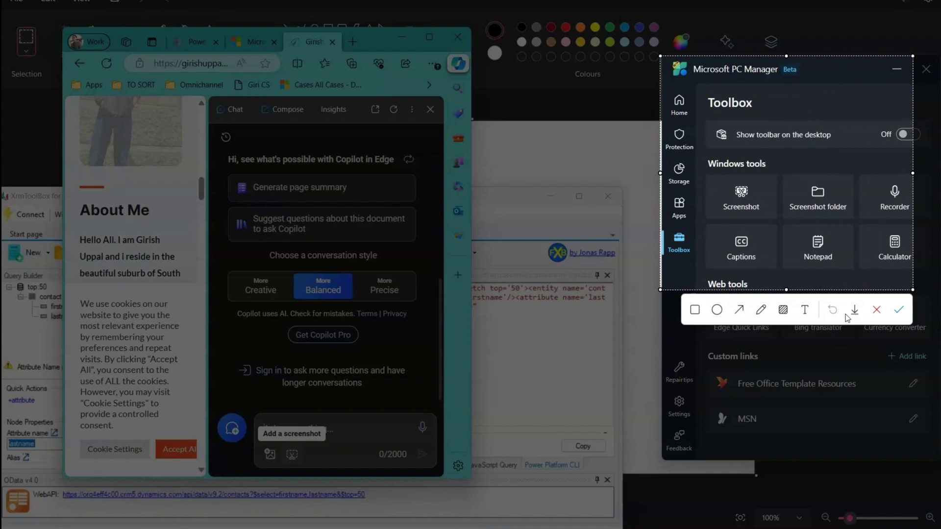
click(898, 309)
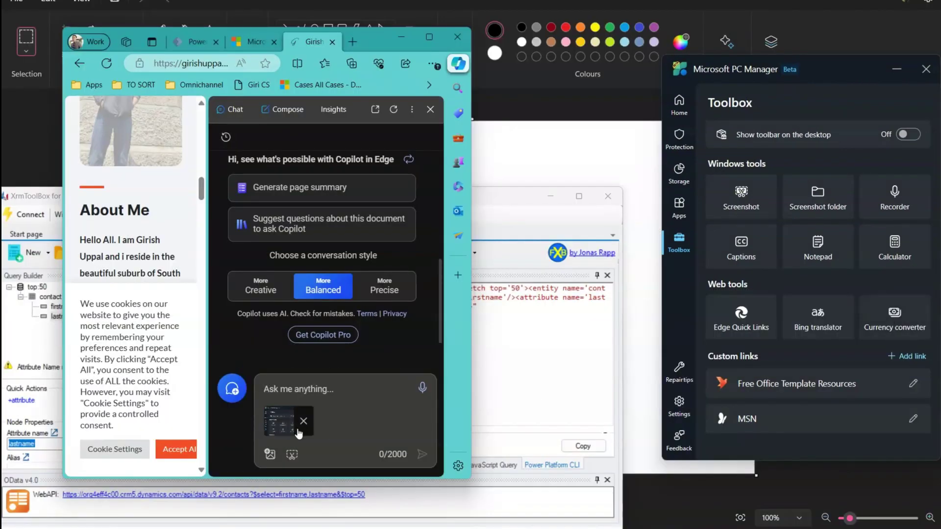